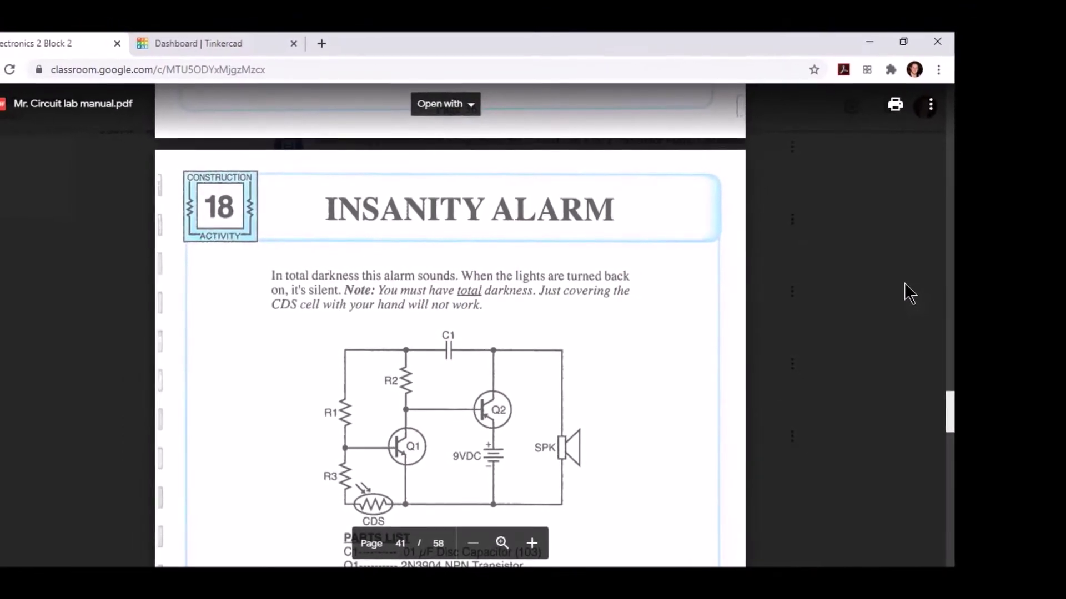
# - Examine the Insanity Alarm activity's schematic, parts list and breadboard wiring diagram on page 41 of the lab manual
pyautogui.scroll(-9, 735, 333)
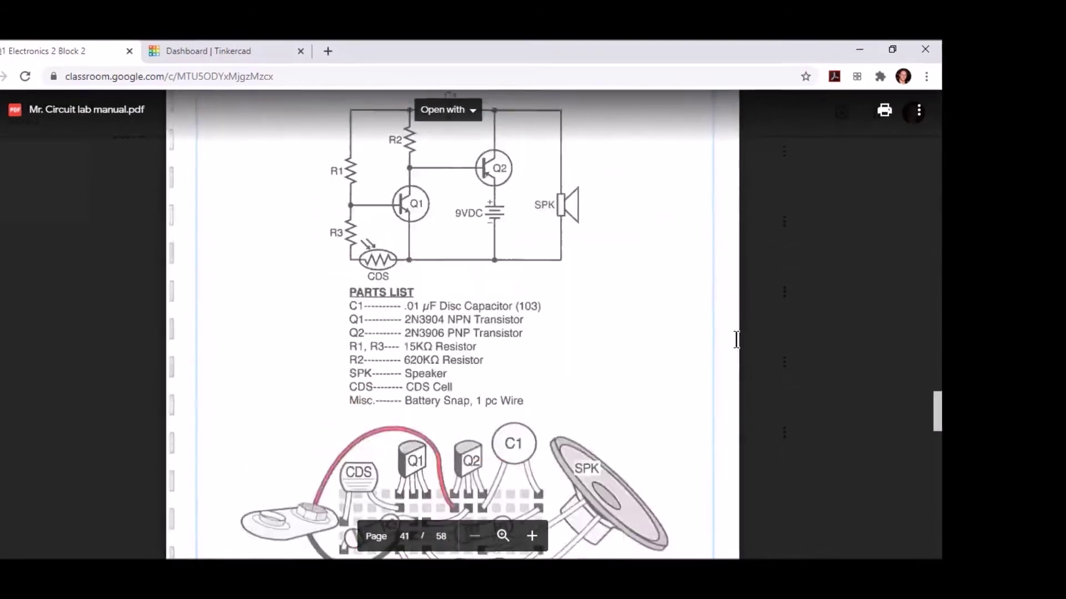
pyautogui.scroll(-2, 735, 338)
pyautogui.scroll(9, 735, 338)
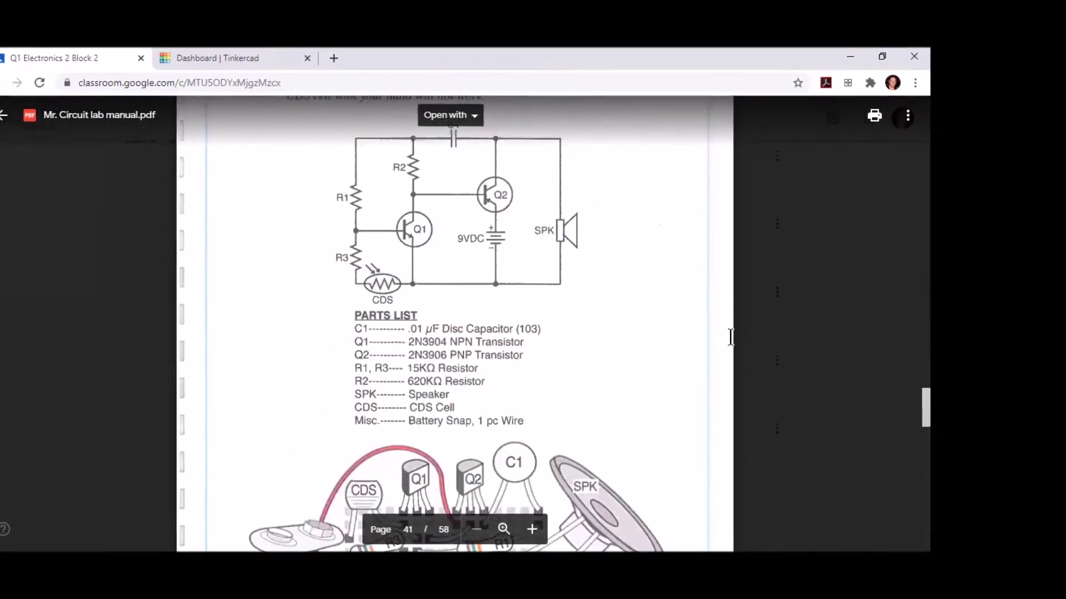
pyautogui.scroll(-7, 729, 337)
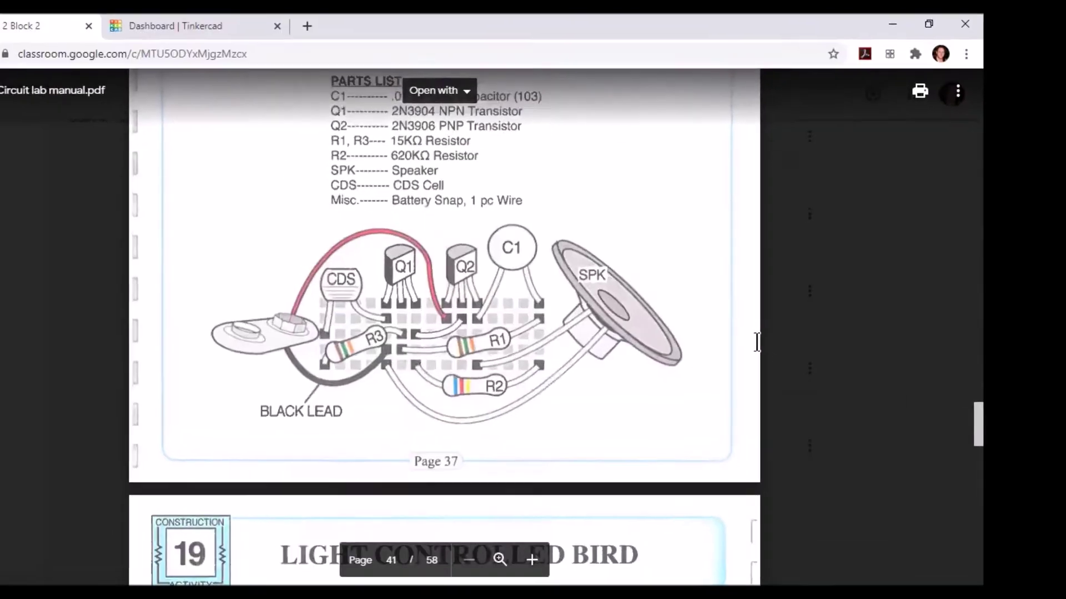
pyautogui.hotkey('ctrl', '+')
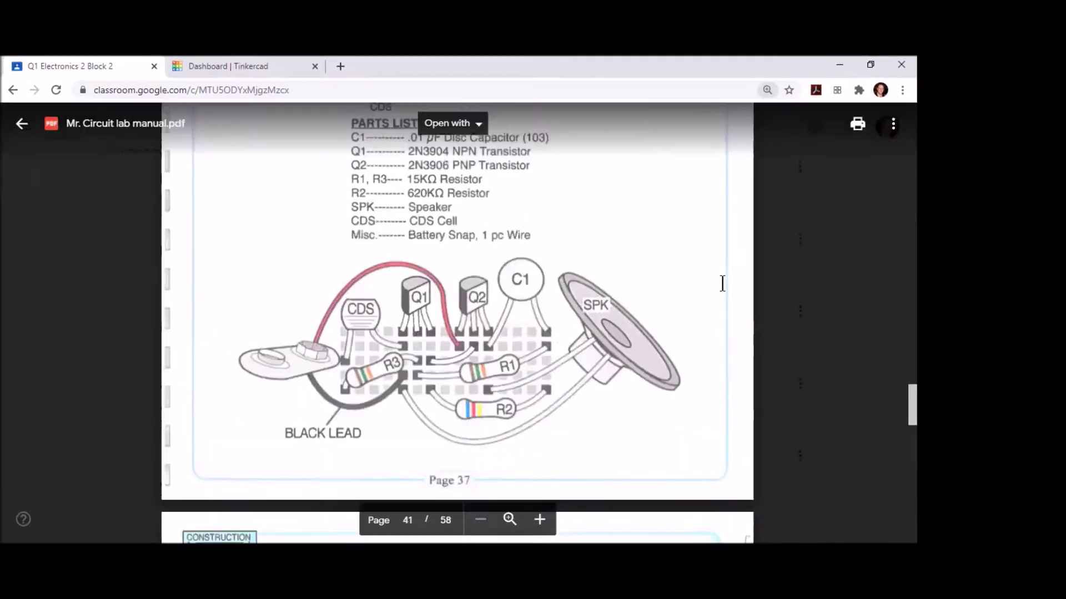
pyautogui.scroll(1, 722, 284)
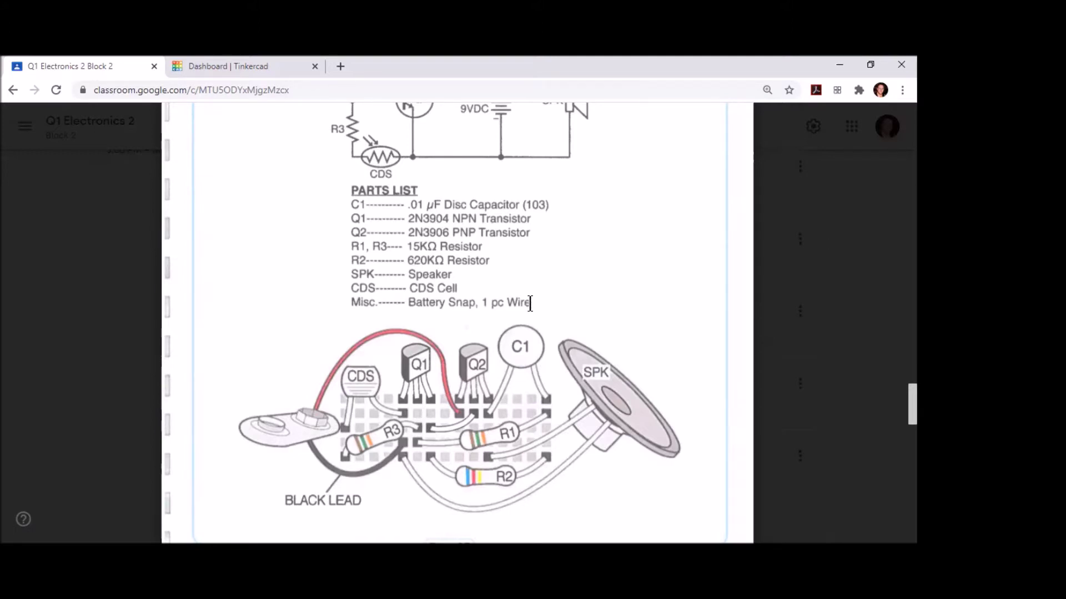
# - Switch to the Tinkercad dashboard and create a new circuit design
pyautogui.click(241, 64)
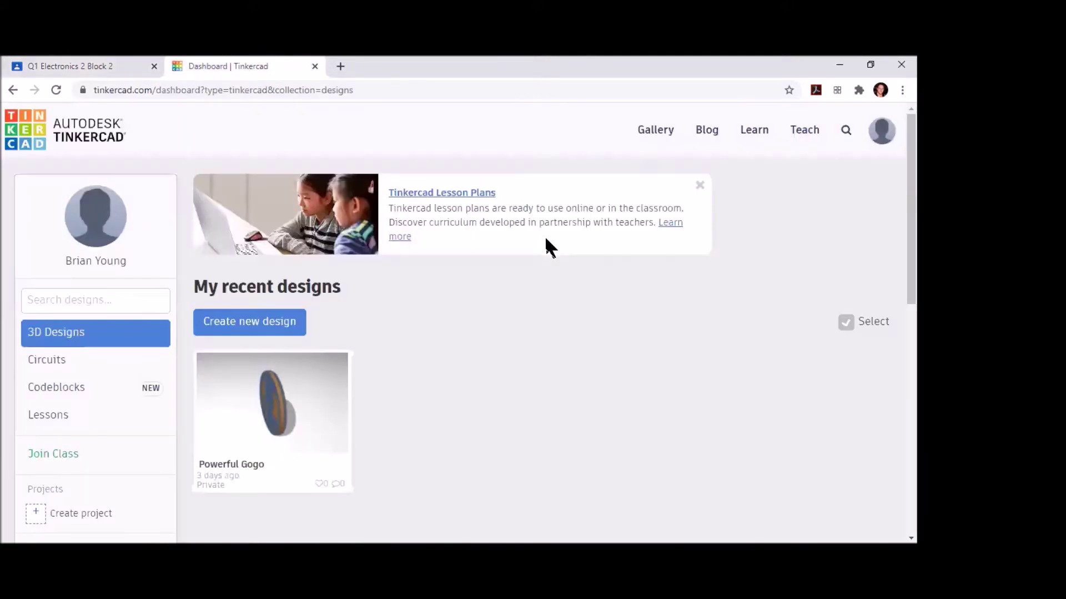
pyautogui.click(75, 367)
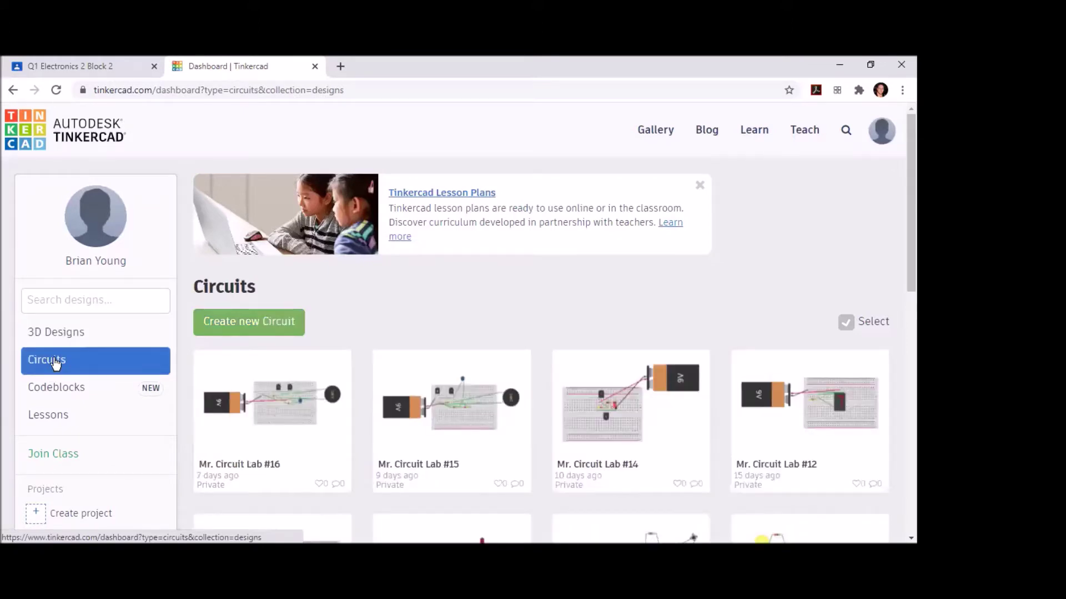
pyautogui.click(245, 322)
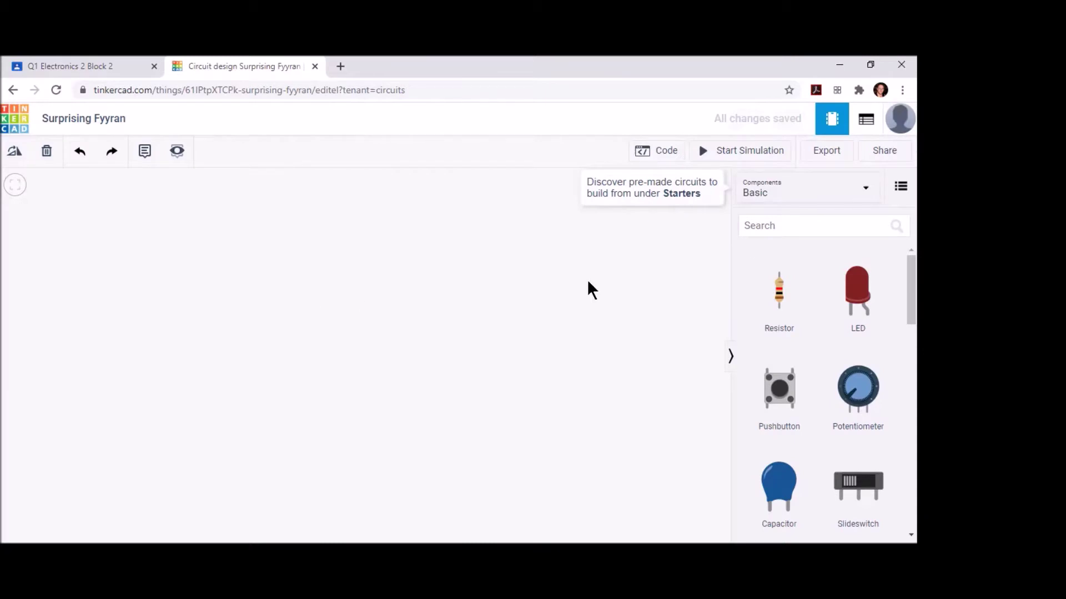
# - Find the breadboard components and place a Breadboard Mini in the middle of the workplane
pyautogui.click(763, 230)
pyautogui.write('brea')
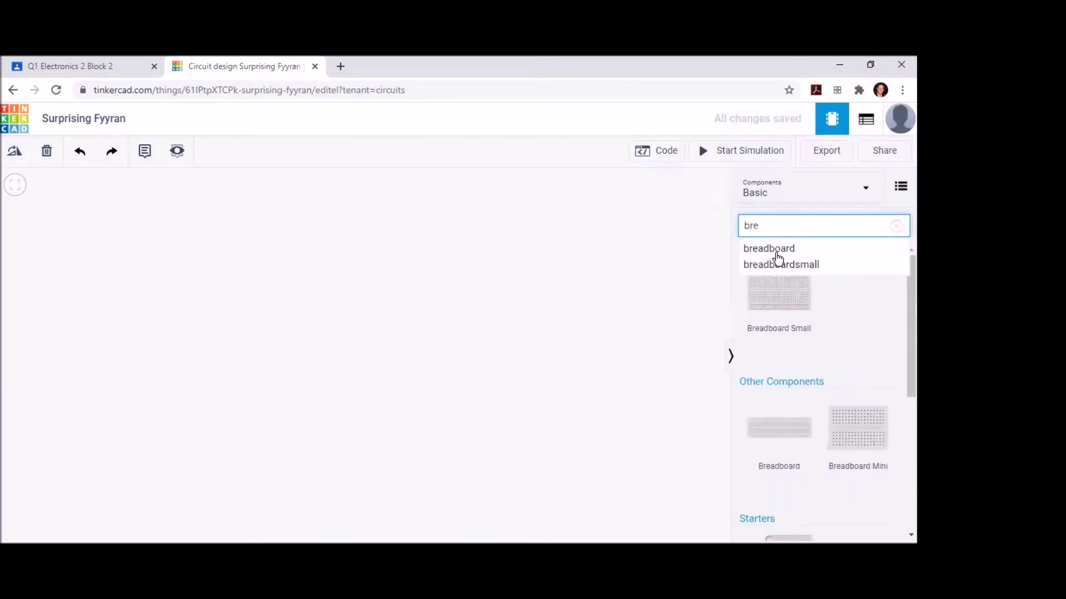
pyautogui.click(776, 250)
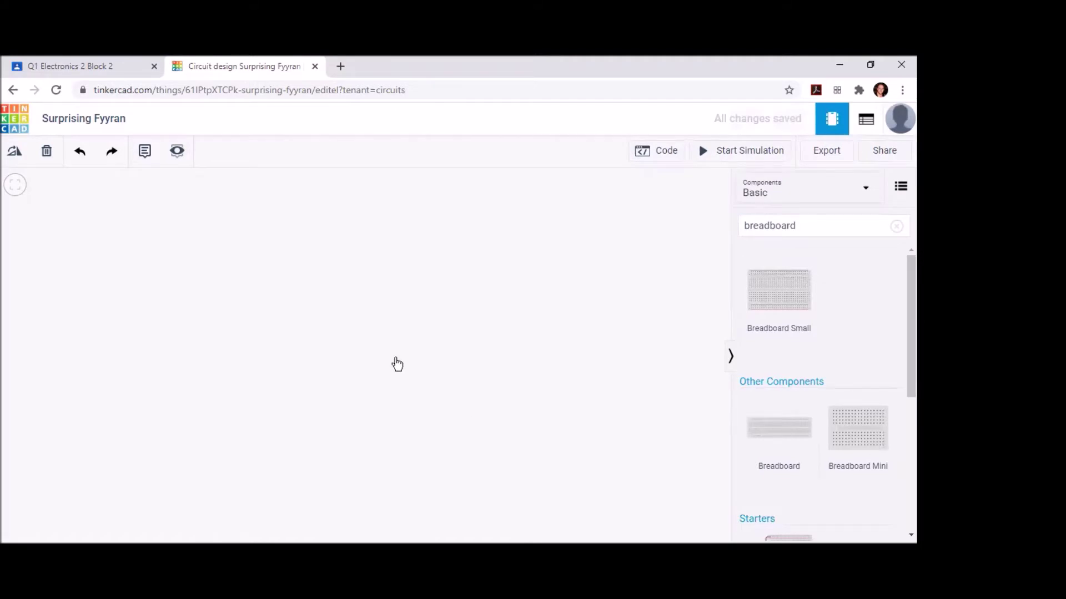
pyautogui.click(407, 349)
# - Check the manual's wiring diagram, then find and place an NPN and a PNP transistor side by side above the breadboard
pyautogui.click(119, 66)
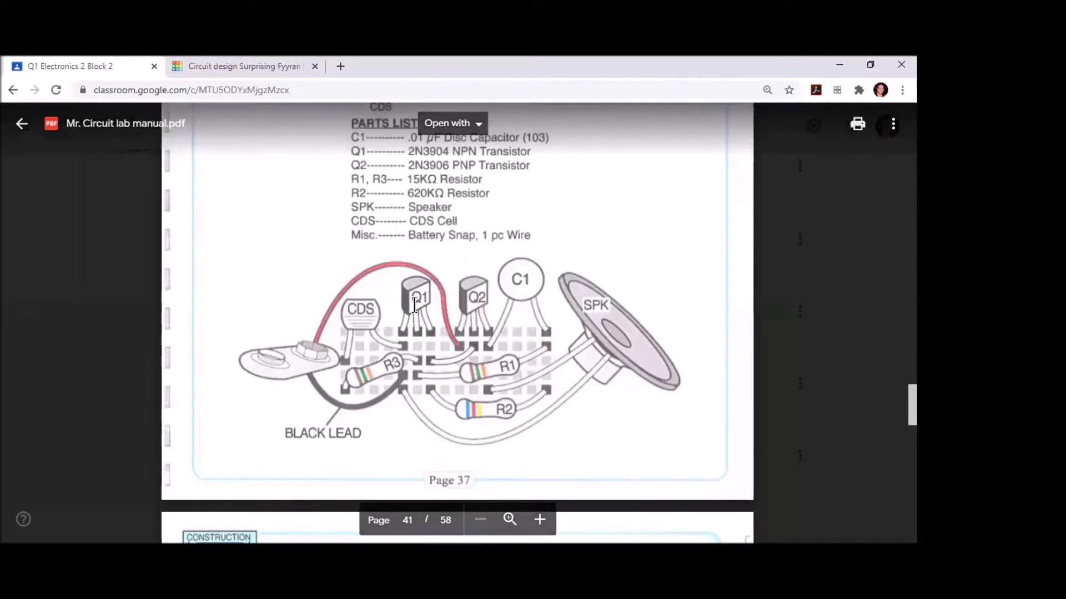
pyautogui.click(259, 72)
pyautogui.click(806, 226)
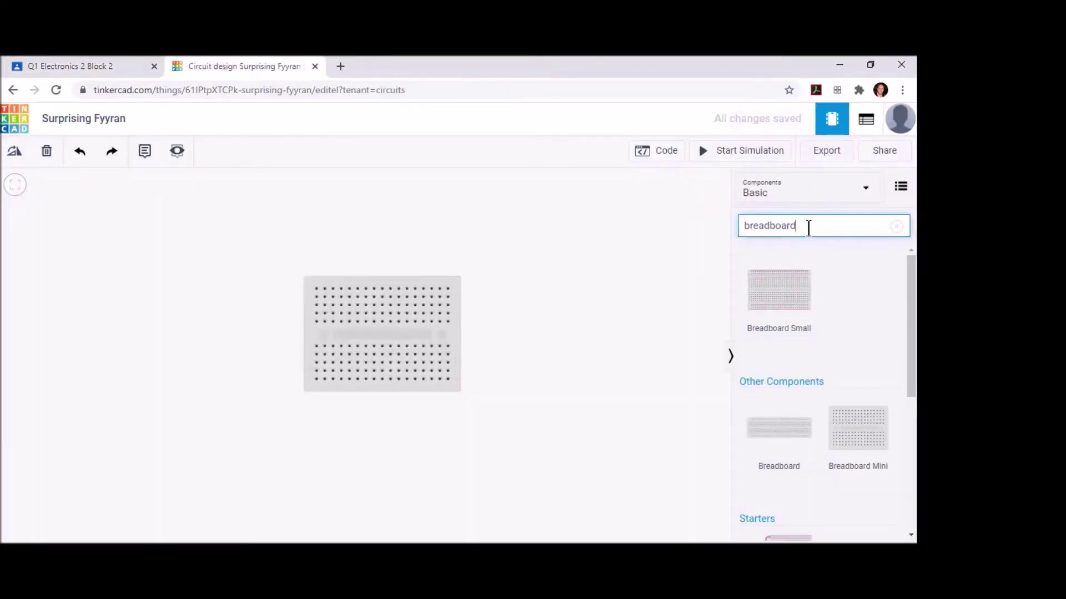
pyautogui.press('BackSpace')
pyautogui.press('BackSpace')
pyautogui.press('BackSpace')
pyautogui.press('BackSpace')
pyautogui.press('BackSpace')
pyautogui.press('BackSpace')
pyautogui.press('BackSpace')
pyautogui.press('BackSpace')
pyautogui.press('BackSpace')
pyautogui.press('BackSpace')
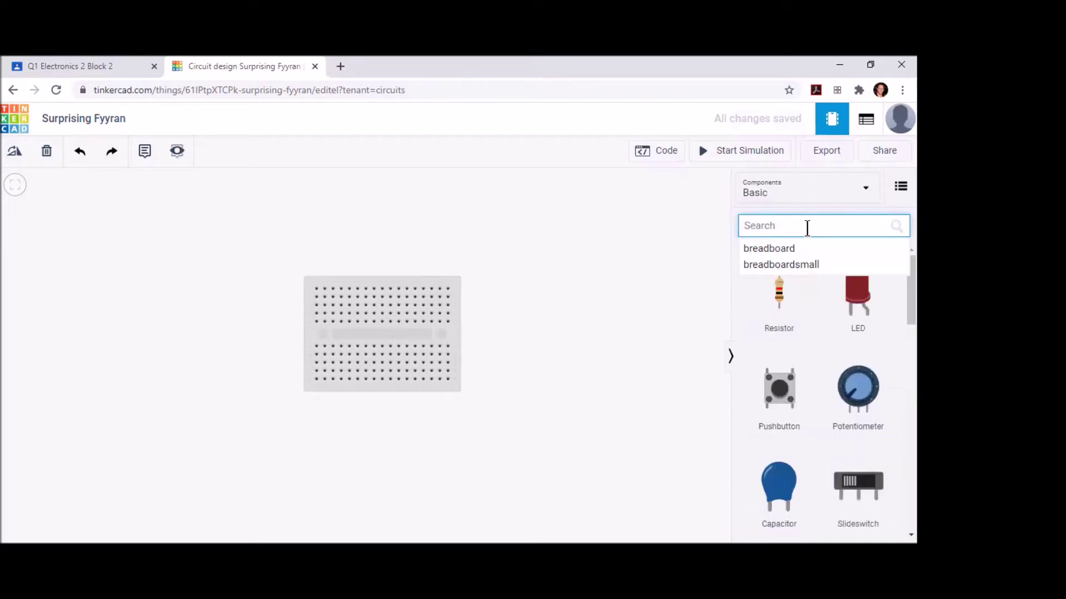
pyautogui.write('tran')
pyautogui.moveTo(784, 310); pyautogui.dragTo(364, 261)
pyautogui.moveTo(779, 519); pyautogui.dragTo(558, 336)
pyautogui.moveTo(436, 244); pyautogui.dragTo(397, 255)
pyautogui.click(558, 278)
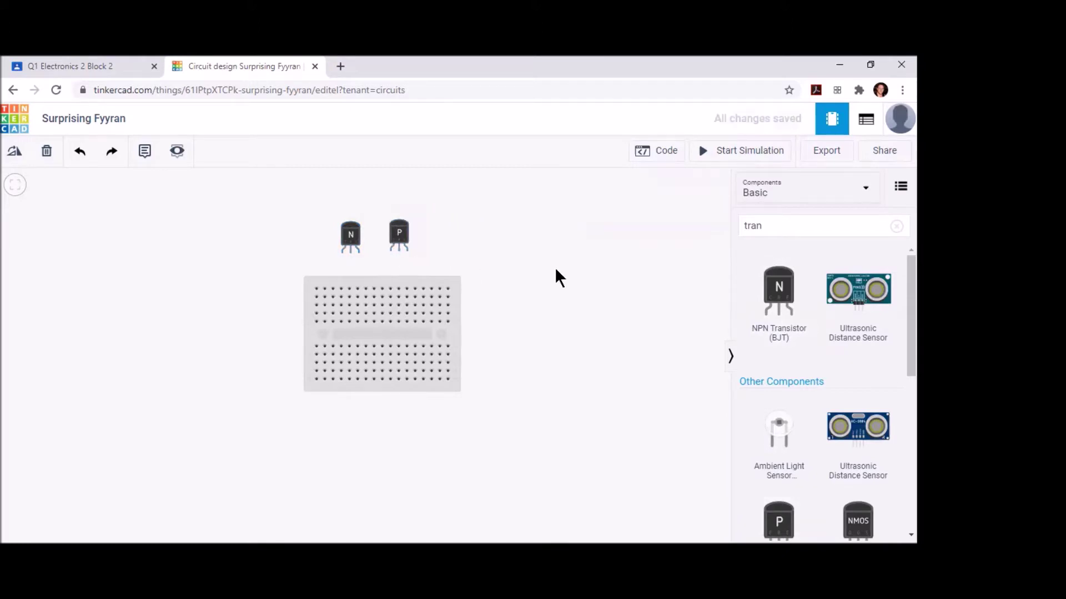
# - Following the manual's diagram for Q1, plug the NPN transistor into columns 5 to 7 of the breadboard's top row
pyautogui.click(112, 63)
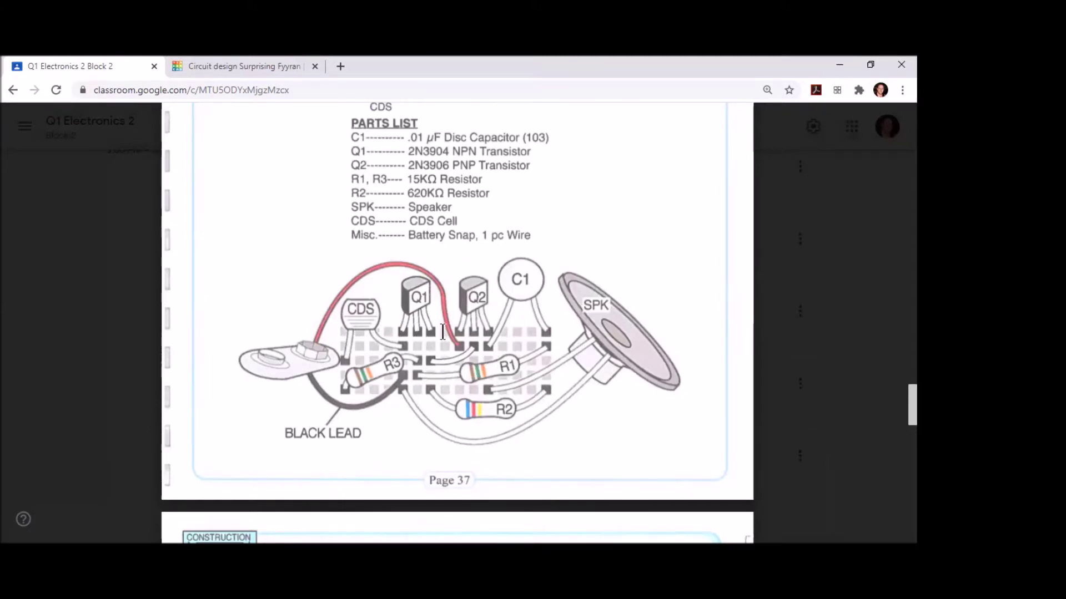
pyautogui.click(228, 68)
pyautogui.moveTo(353, 235); pyautogui.dragTo(341, 273)
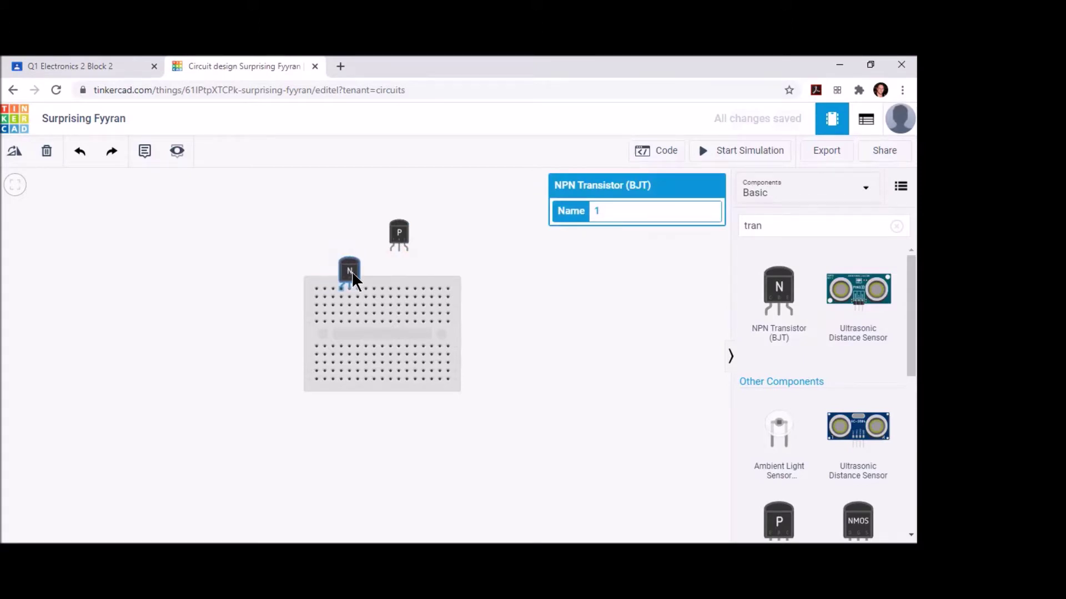
pyautogui.click(350, 225)
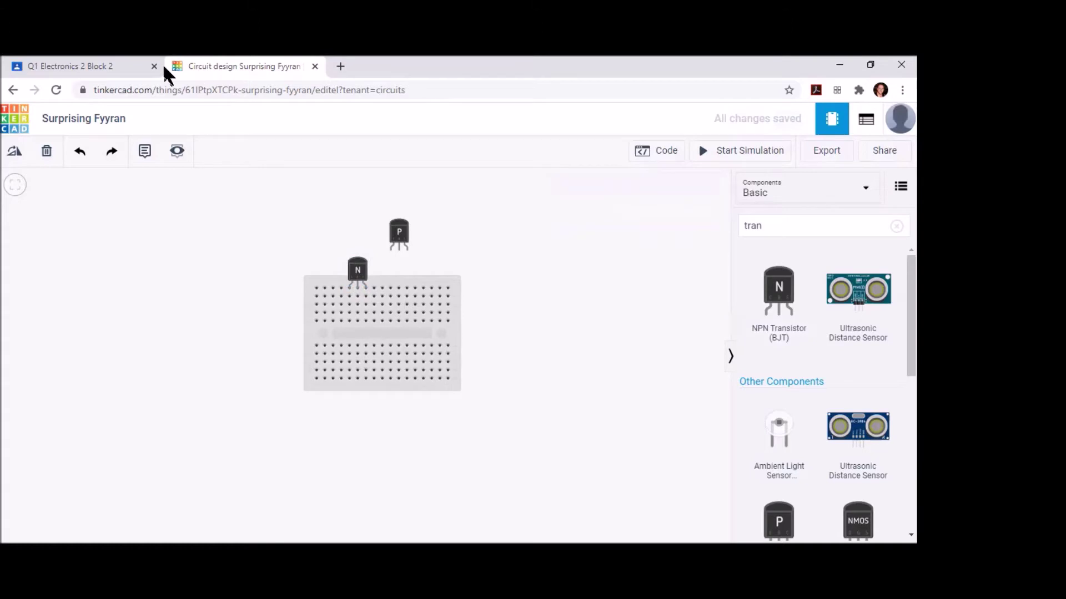
# - Following the manual's diagram for Q2, plug the PNP transistor into columns 9 to 11 of the breadboard's top row
pyautogui.click(131, 64)
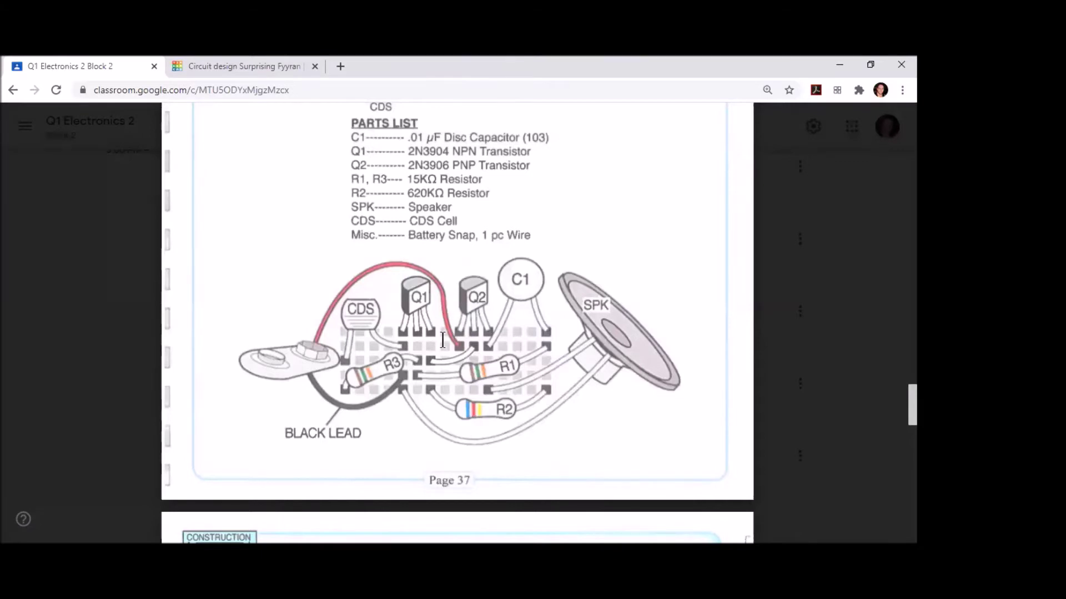
pyautogui.click(209, 65)
pyautogui.moveTo(399, 233); pyautogui.dragTo(400, 278)
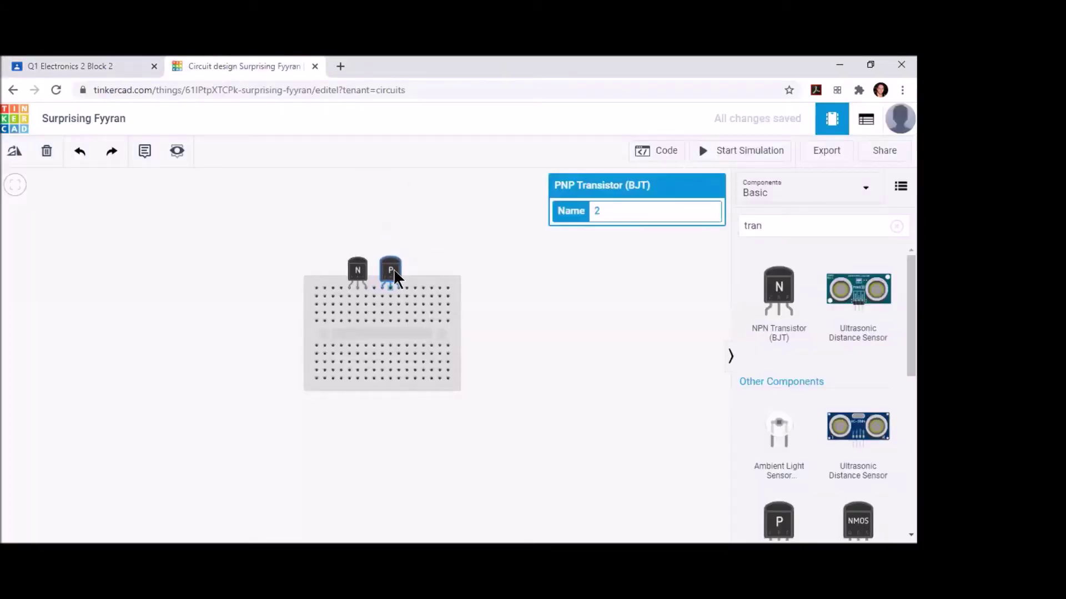
pyautogui.click(386, 230)
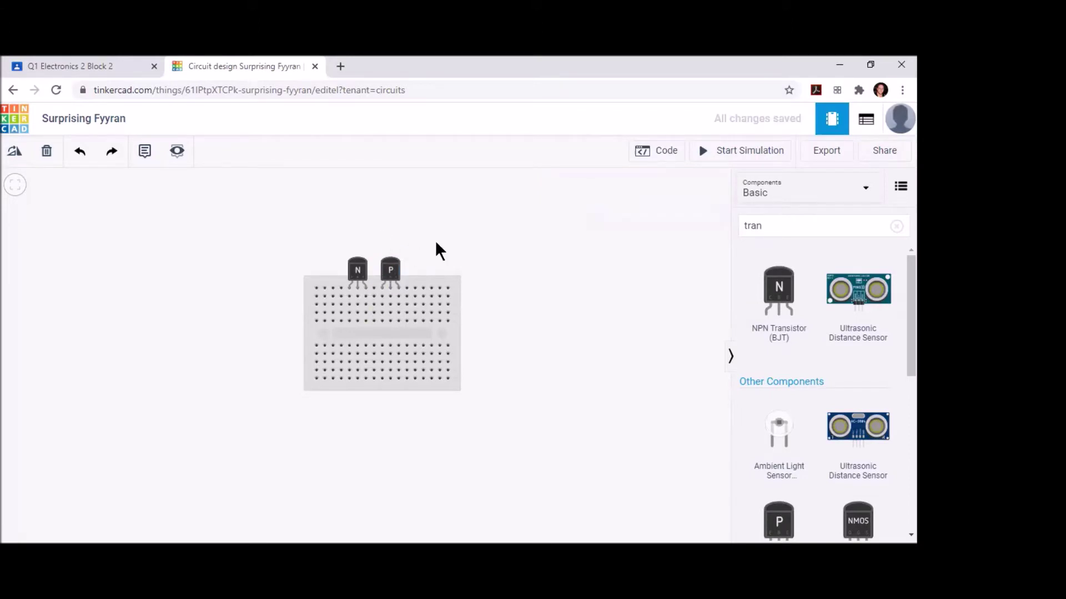
# - Check C1 in the manual, then find a non-polarized capacitor and place it above the breadboard beside the PNP transistor
pyautogui.click(114, 69)
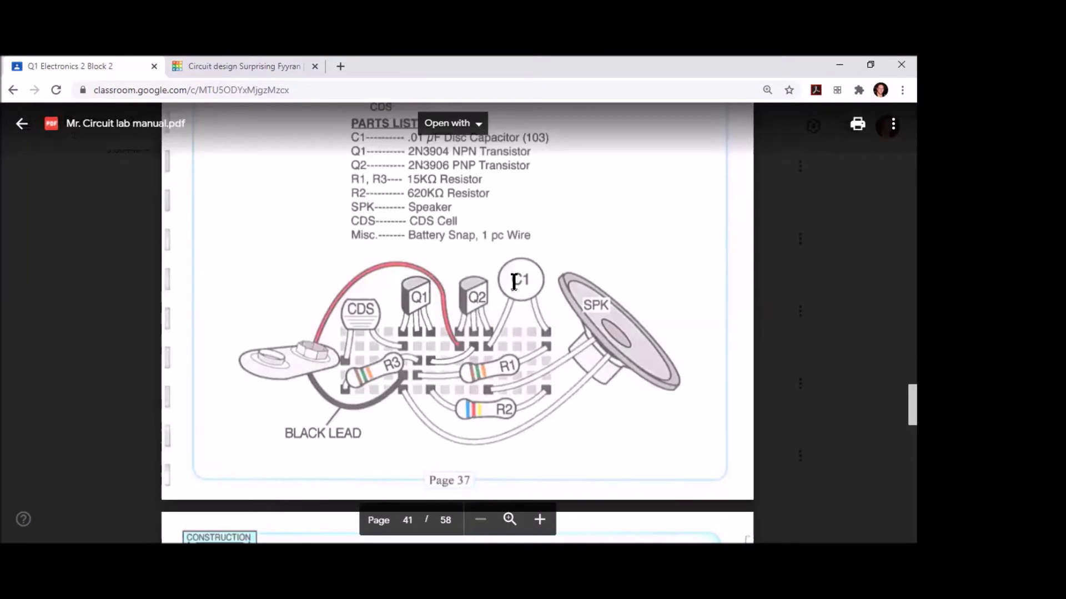
pyautogui.click(236, 64)
pyautogui.click(779, 224)
pyautogui.press('BackSpace')
pyautogui.press('BackSpace')
pyautogui.press('BackSpace')
pyautogui.press('BackSpace')
pyautogui.write('cap')
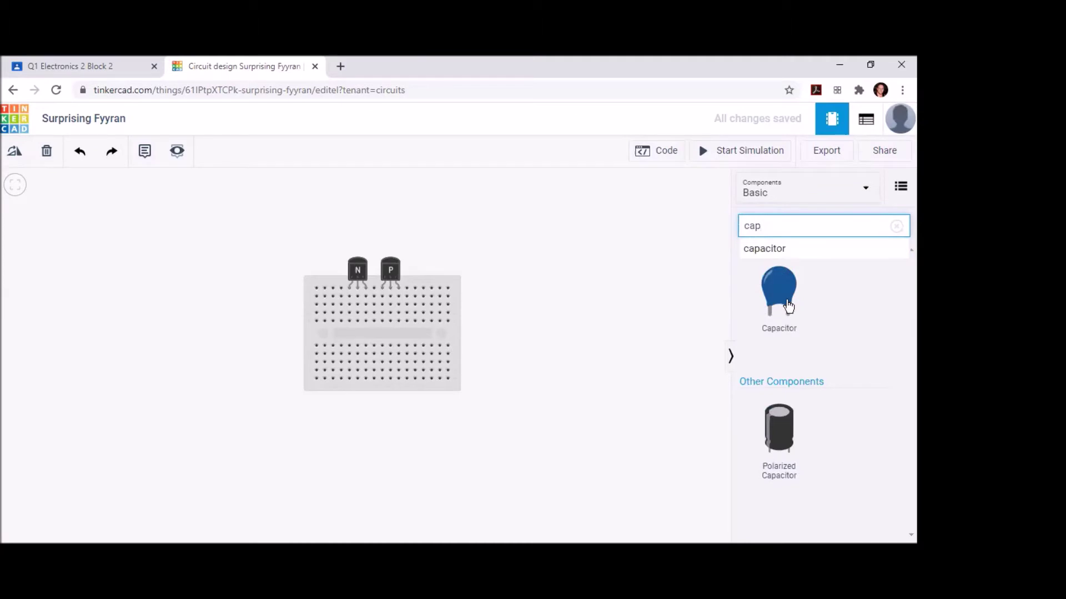
pyautogui.moveTo(781, 305); pyautogui.dragTo(426, 255)
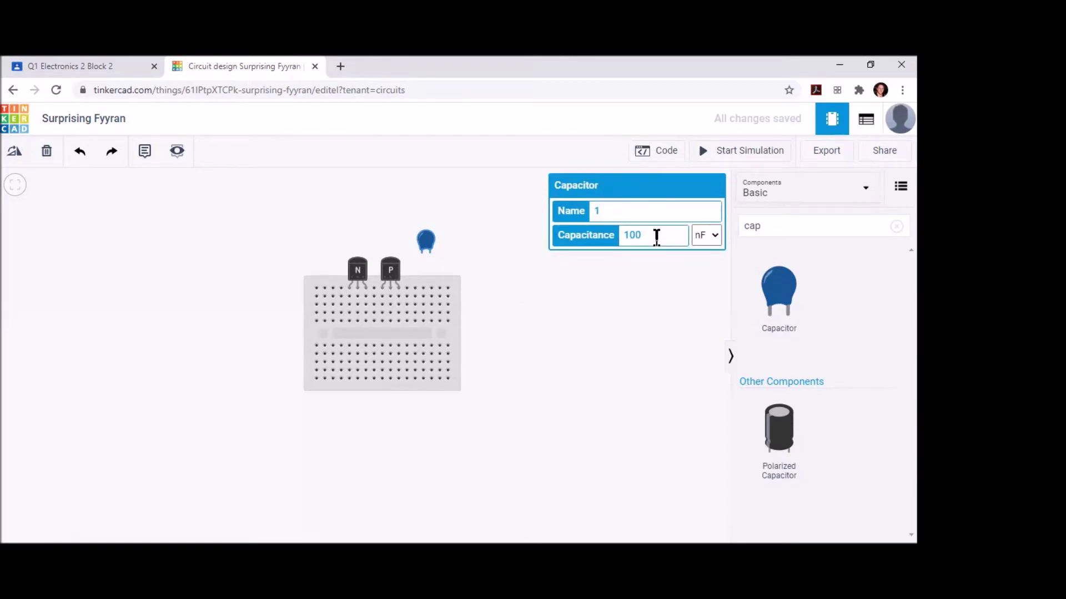
# - Look up C1 in the manual's parts list and set the capacitor's capacitance to .01 µF
pyautogui.click(99, 66)
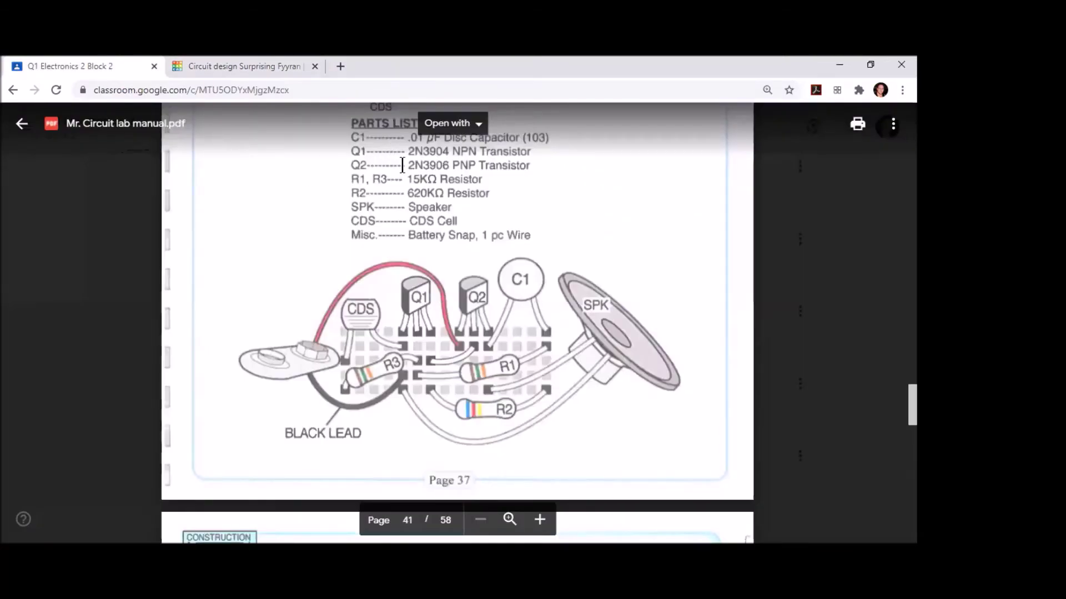
pyautogui.scroll(1, 402, 165)
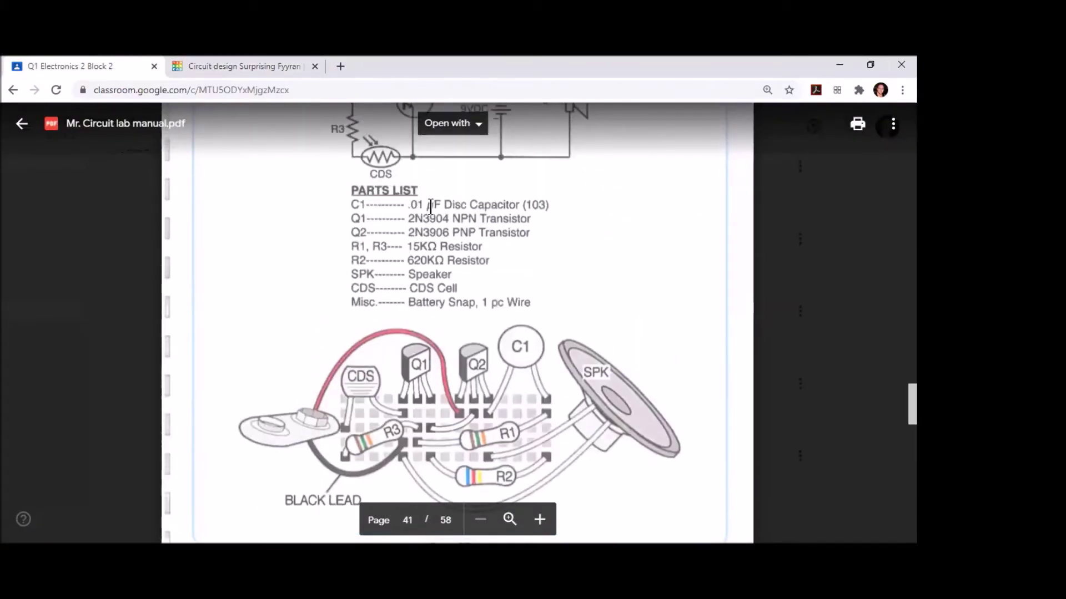
pyautogui.scroll(-2, 483, 289)
pyautogui.click(266, 70)
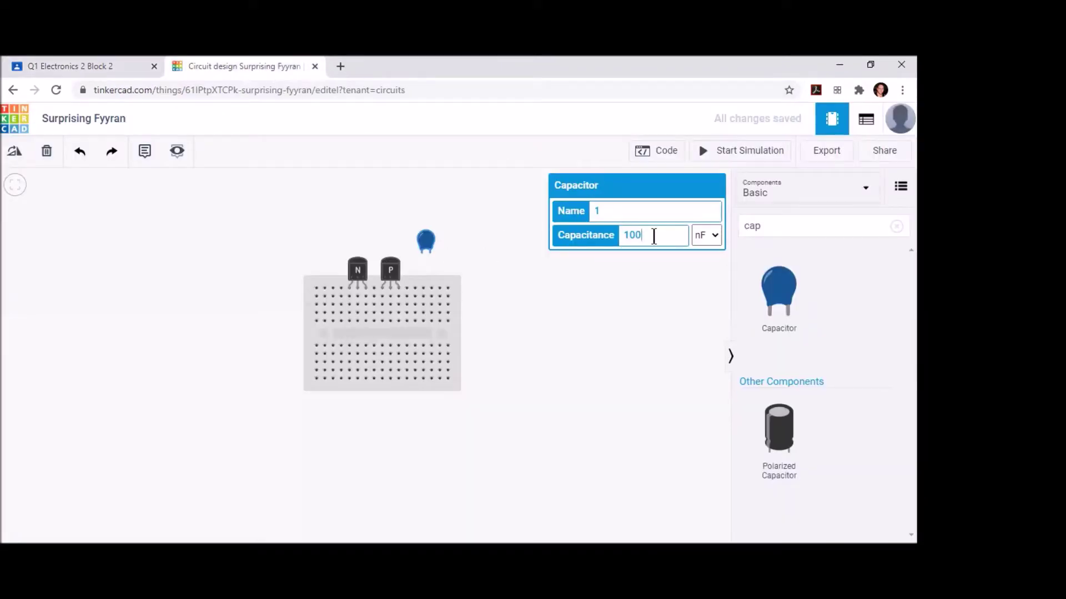
pyautogui.press('BackSpace')
pyautogui.press('BackSpace')
pyautogui.press('BackSpace')
pyautogui.write('.01')
pyautogui.click(718, 241)
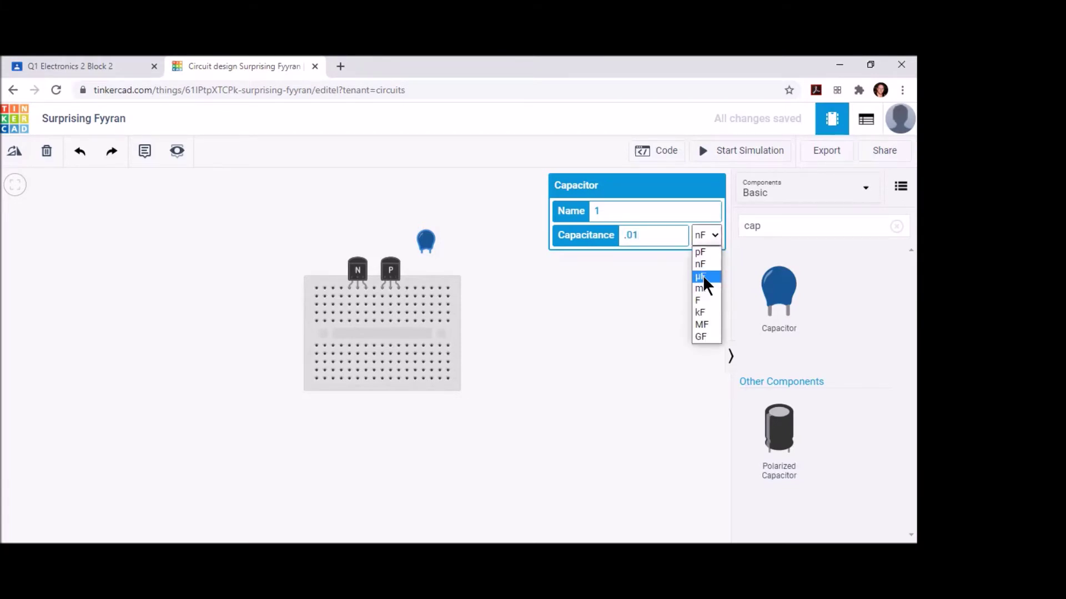
pyautogui.click(704, 281)
pyautogui.click(622, 314)
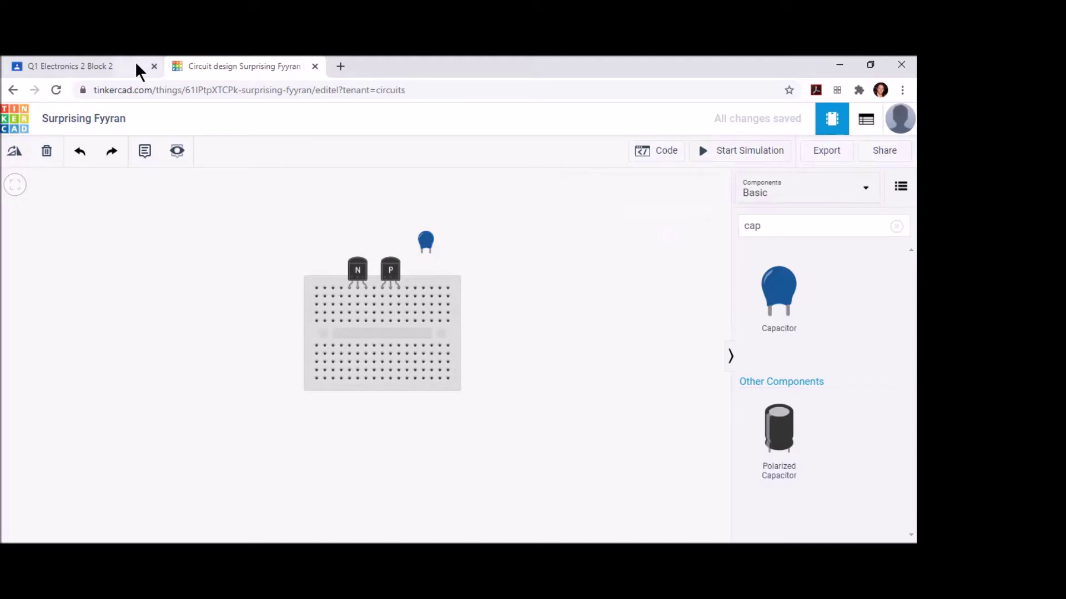
# - Place a photoresistor above the breadboard beside the NPN transistor and check the CDS cell's connections in the manual's wiring diagram
pyautogui.click(118, 66)
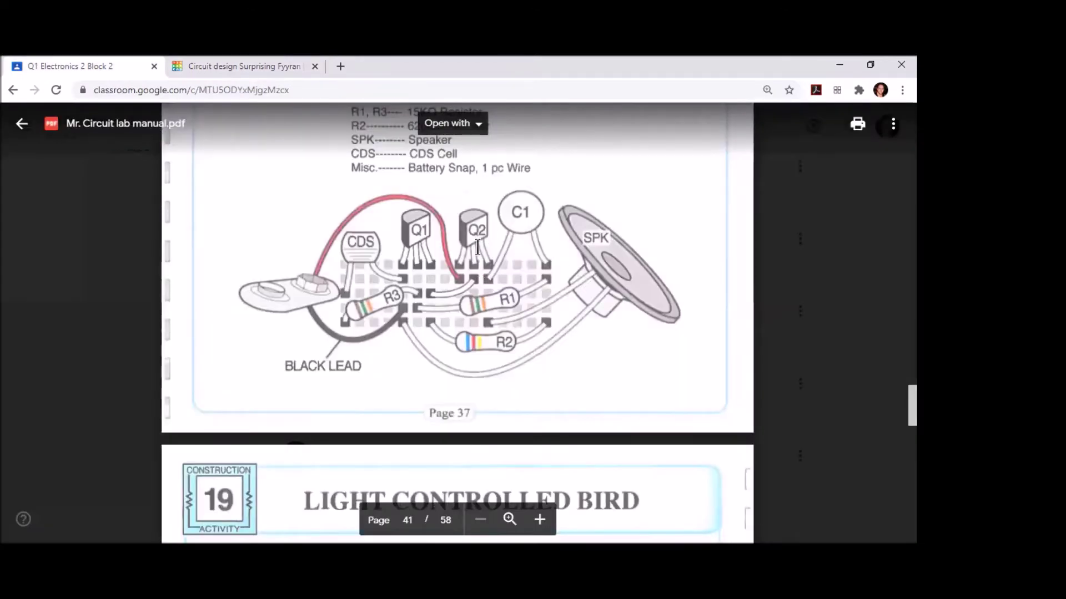
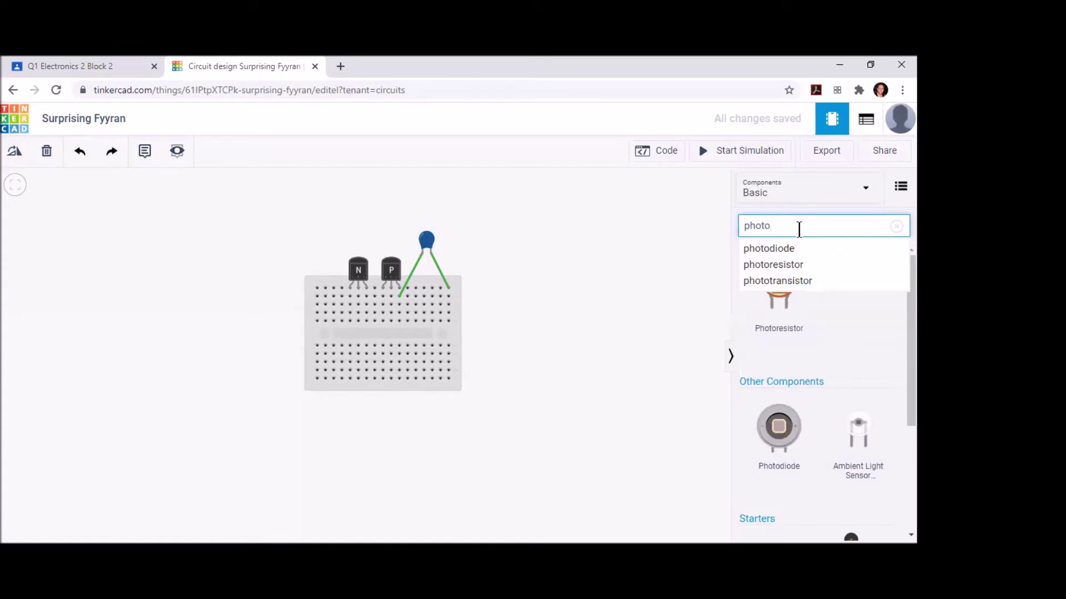
pyautogui.click(778, 268)
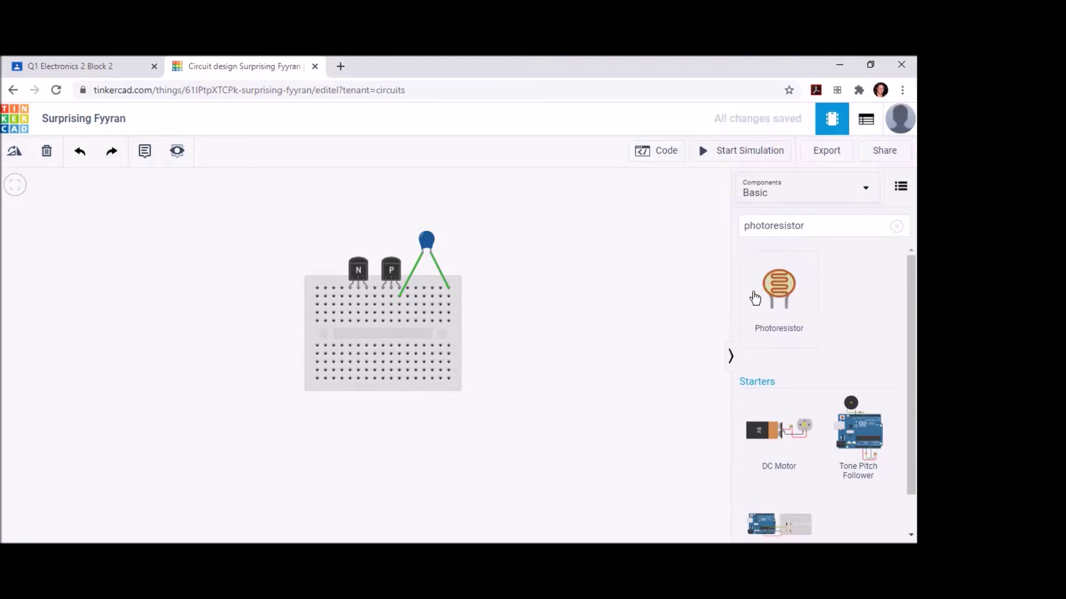
pyautogui.moveTo(774, 300); pyautogui.dragTo(328, 237)
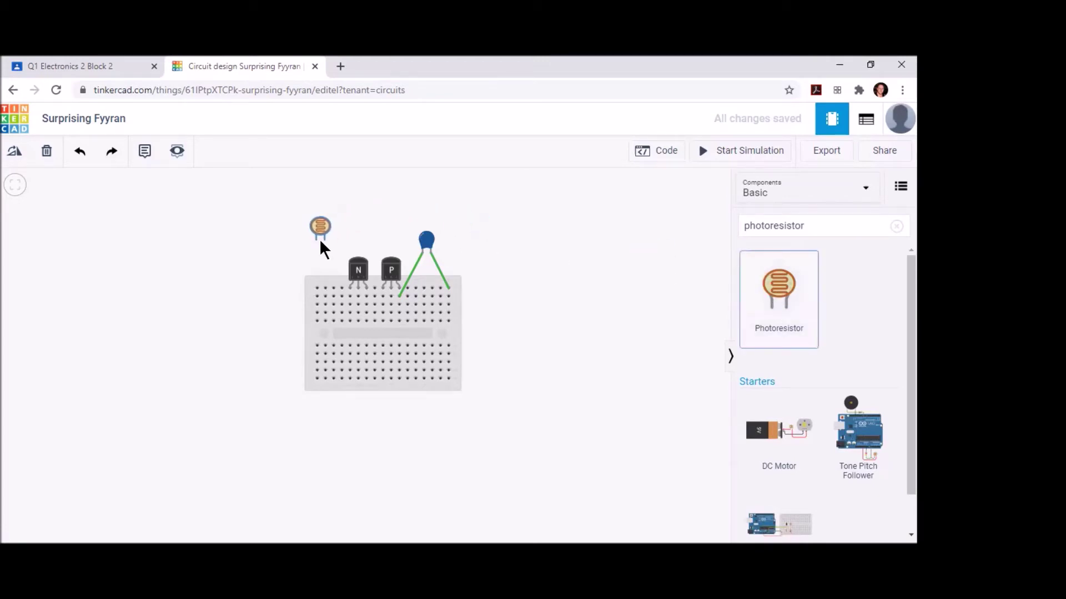
pyautogui.moveTo(323, 244); pyautogui.dragTo(319, 245)
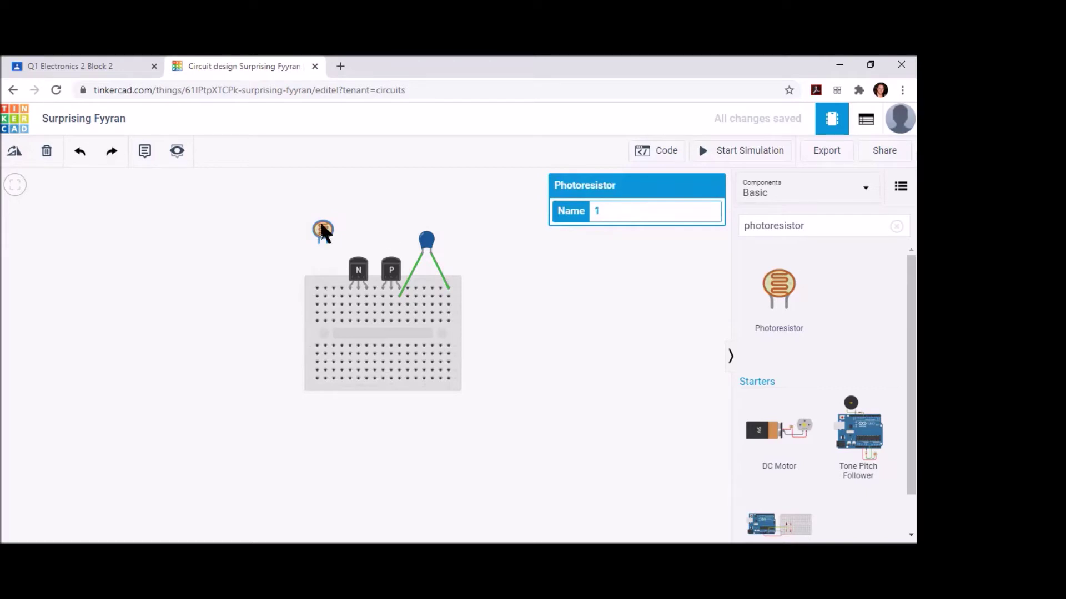
pyautogui.moveTo(322, 247); pyautogui.dragTo(322, 256)
pyautogui.click(305, 212)
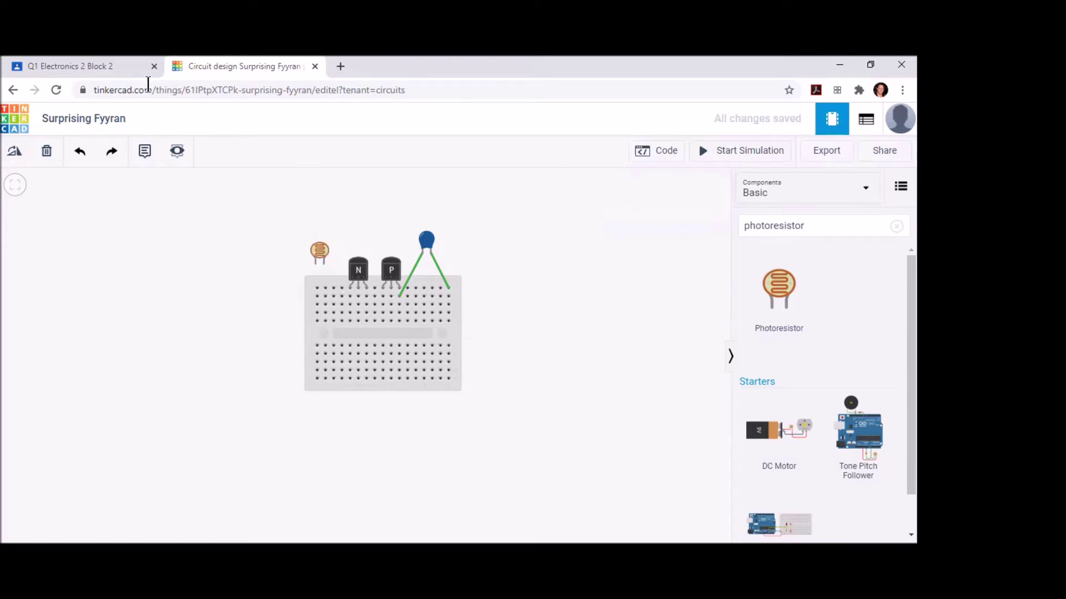
pyautogui.click(98, 71)
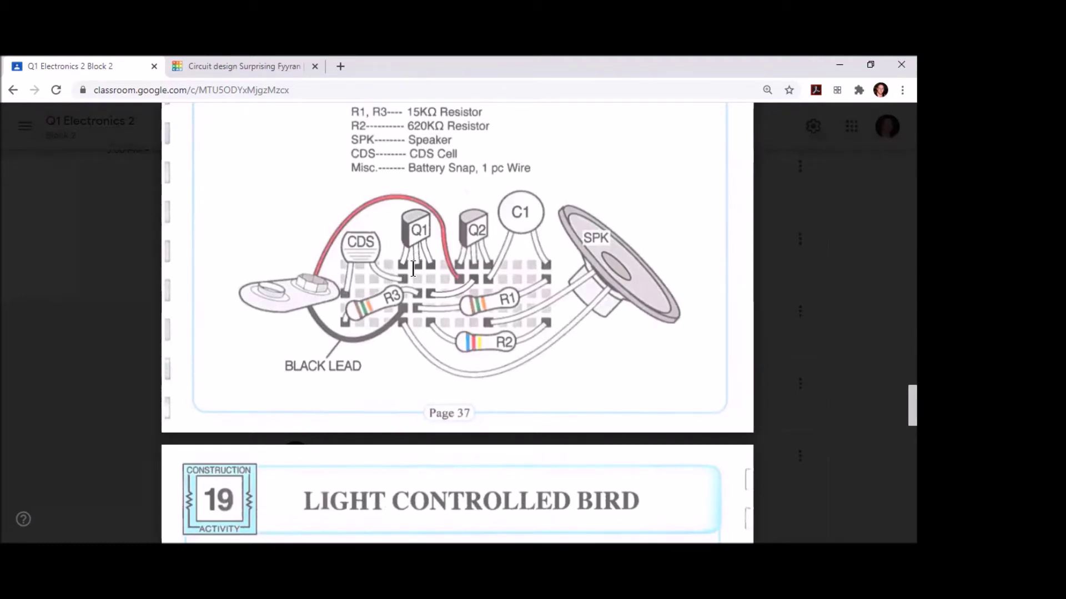
# - Wire the photoresistor's Terminal 2 to column 5, second row, and its other terminal to column 1, third row, of the breadboard
pyautogui.click(205, 63)
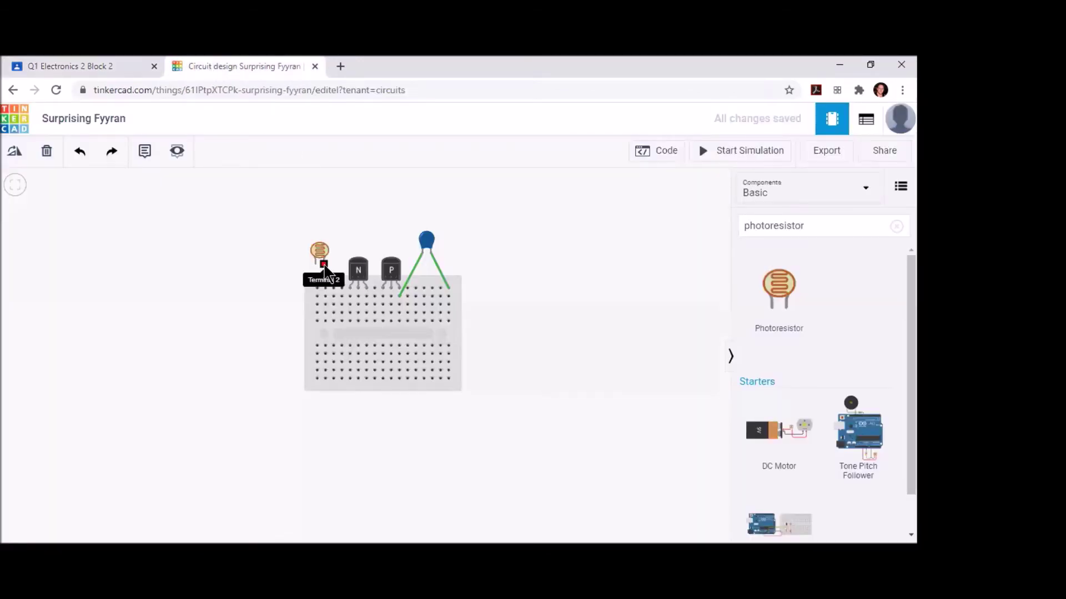
pyautogui.moveTo(325, 265); pyautogui.dragTo(329, 289)
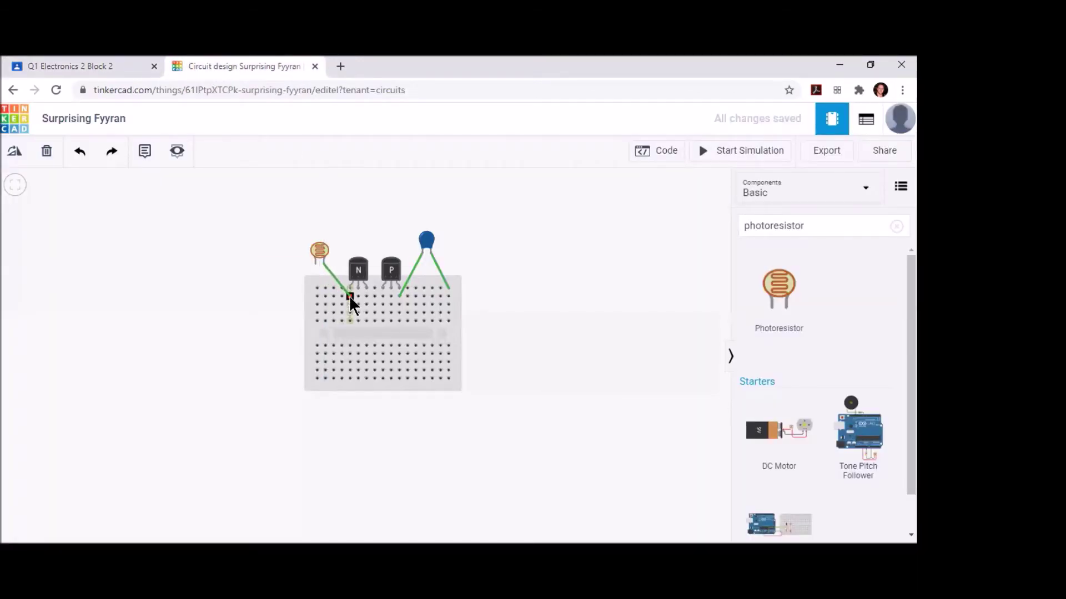
pyautogui.click(349, 296)
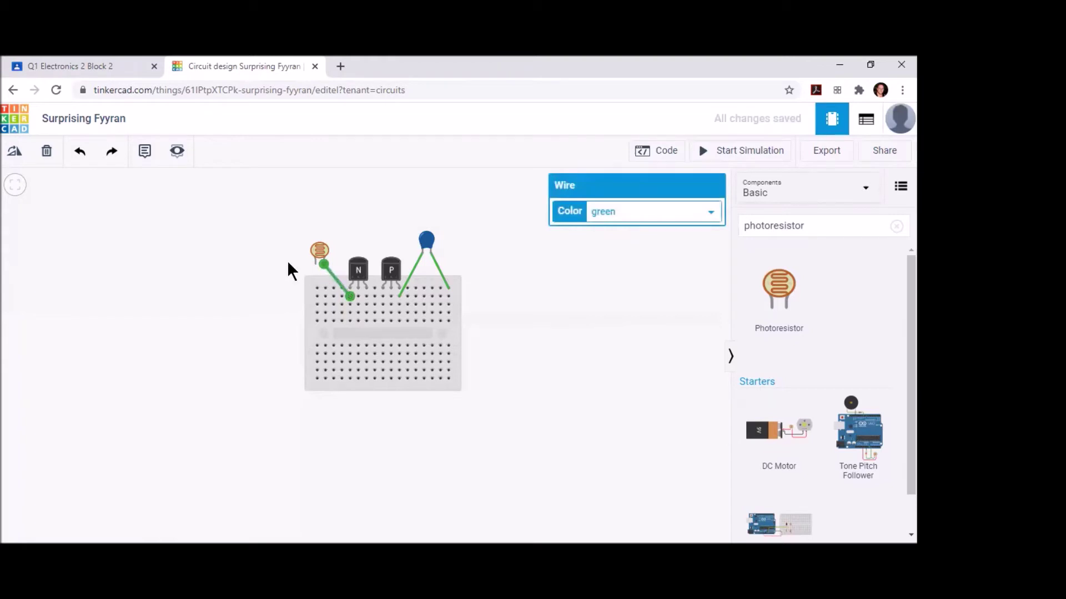
pyautogui.click(307, 266)
pyautogui.click(315, 262)
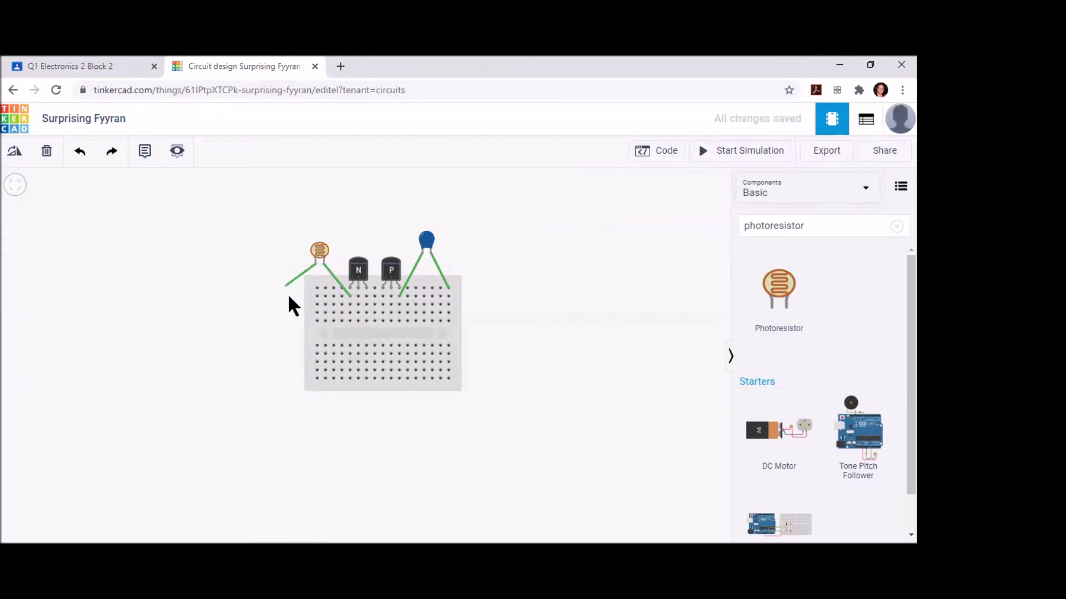
pyautogui.click(316, 303)
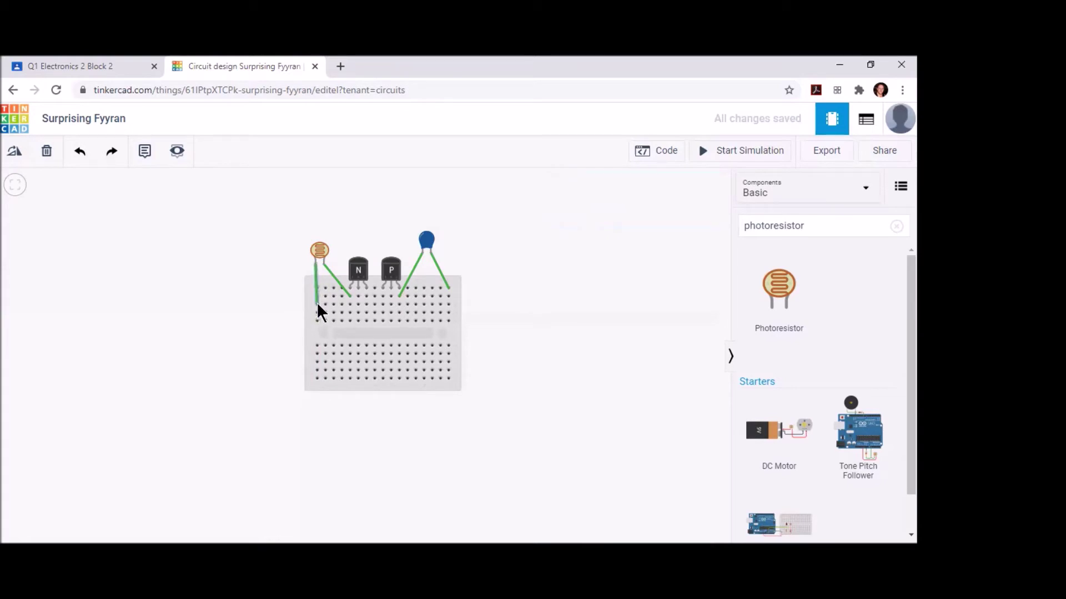
# - Find a 9V battery, place it beside the breadboard's left edge, and check where its leads connect in the manual's wiring diagram
pyautogui.click(89, 66)
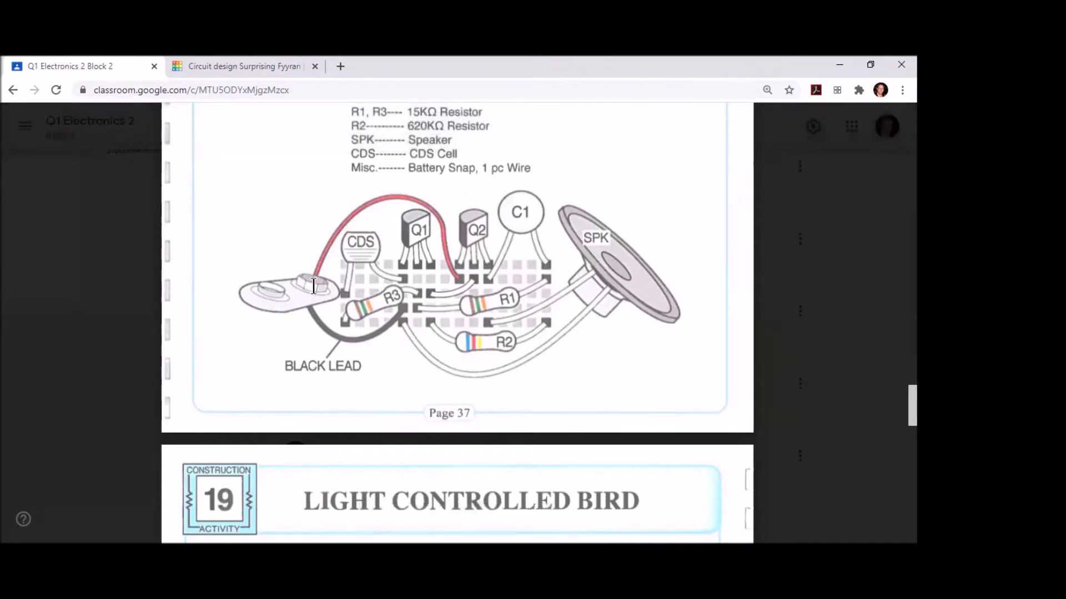
pyautogui.click(241, 68)
pyautogui.click(820, 226)
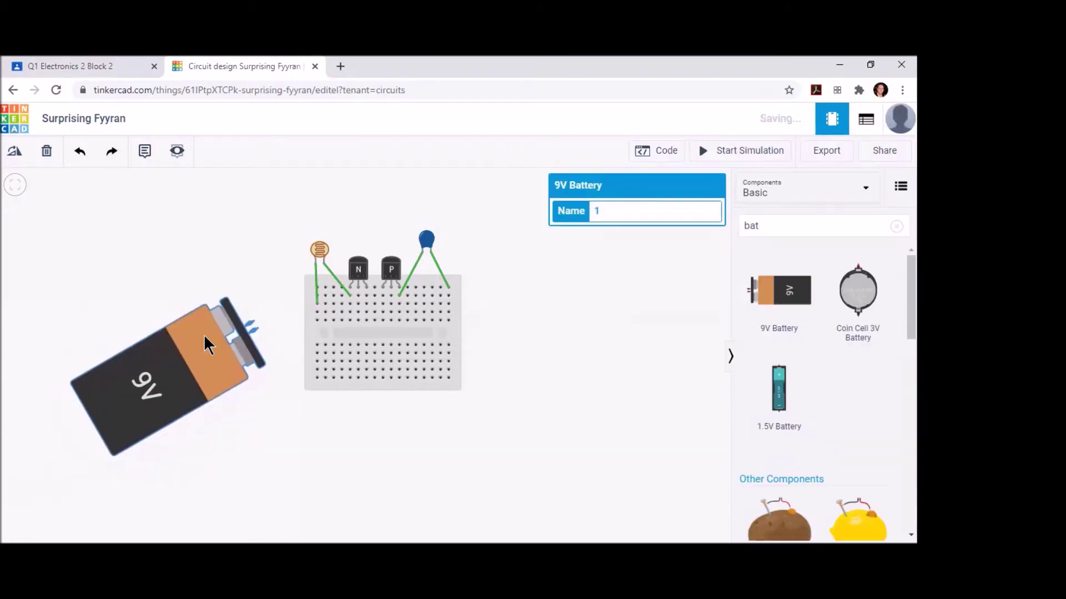
pyautogui.moveTo(204, 342); pyautogui.dragTo(232, 358)
pyautogui.click(100, 66)
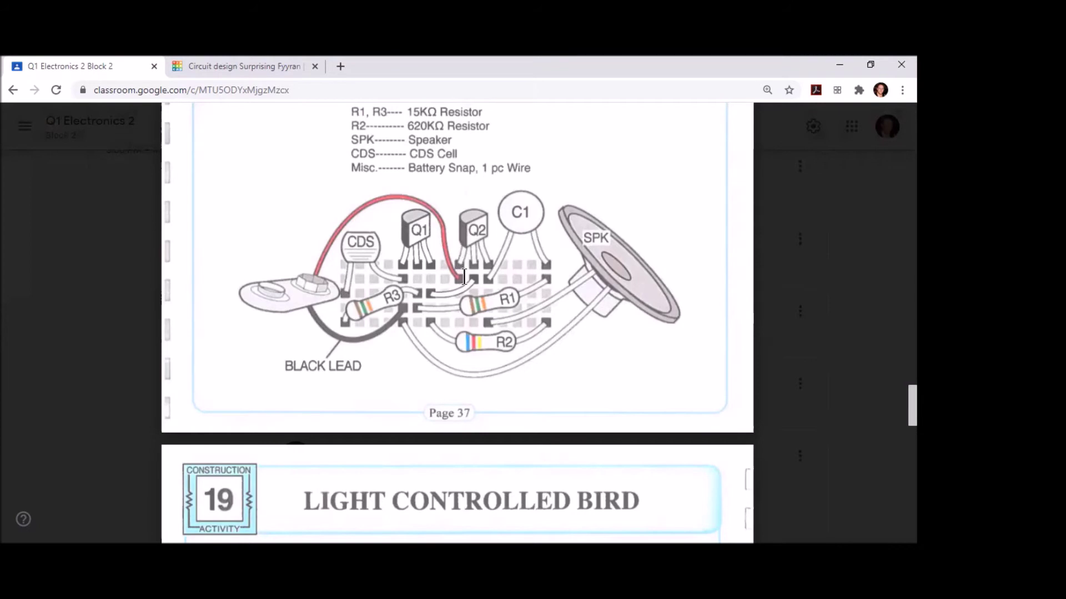
pyautogui.click(202, 66)
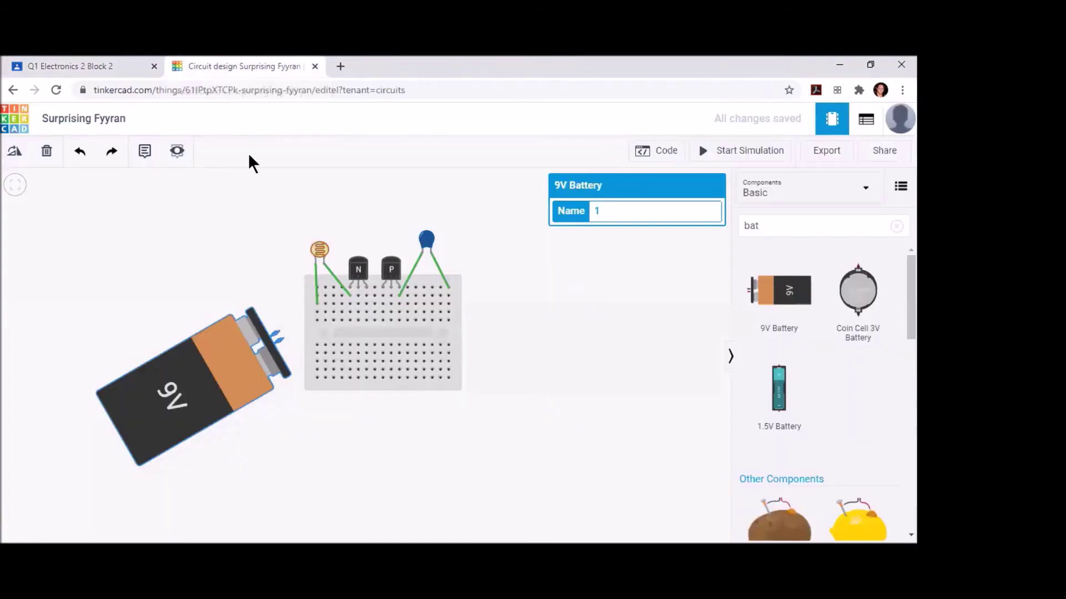
# - Wire the battery's negative terminal to column 5, fourth row, of the breadboard and color the wire black
pyautogui.click(280, 340)
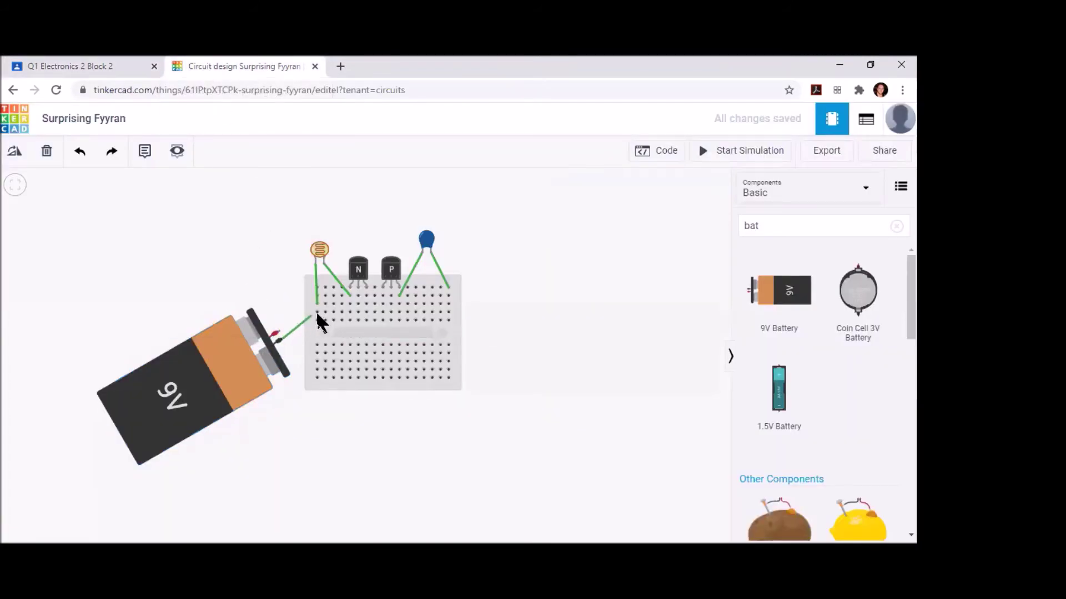
pyautogui.click(349, 310)
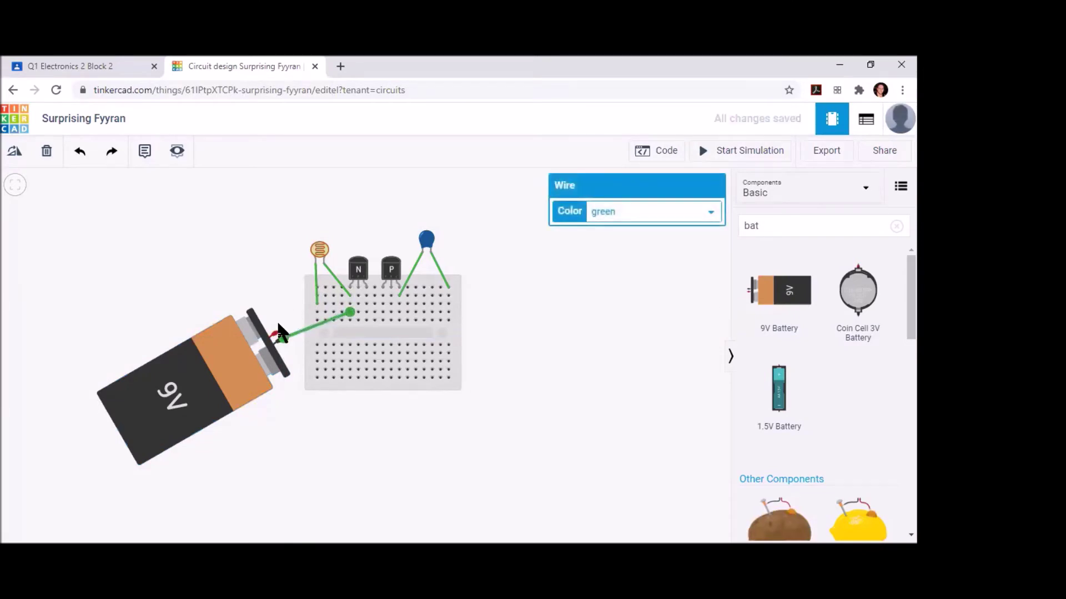
pyautogui.click(626, 212)
pyautogui.click(610, 228)
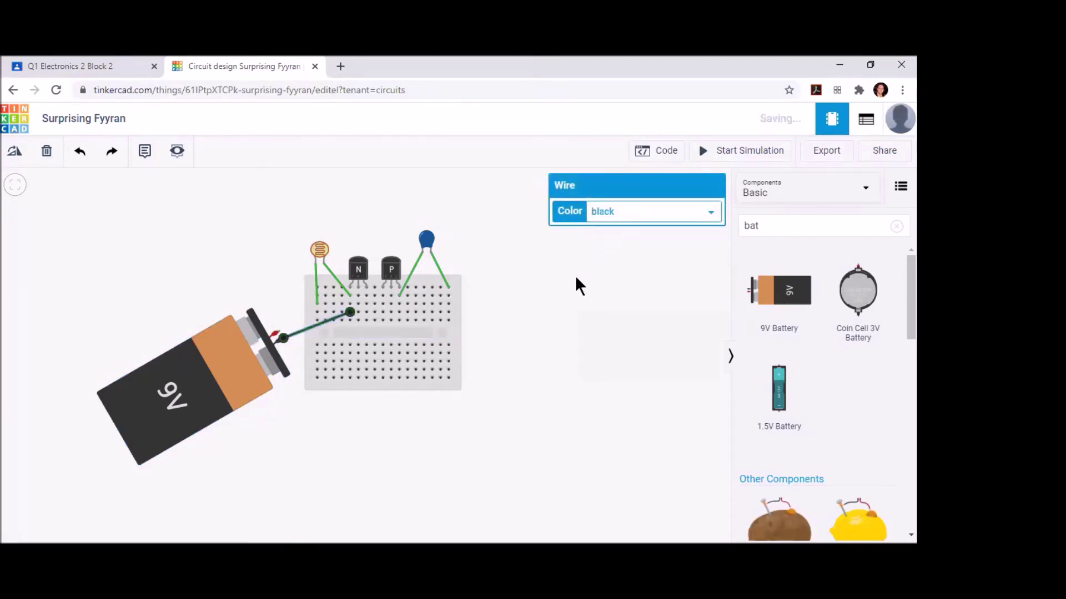
pyautogui.click(593, 254)
# - Route a wire from the battery's positive terminal over the photoresistor to column 9, second row, and color it red
pyautogui.click(278, 331)
pyautogui.click(280, 253)
pyautogui.click(314, 209)
pyautogui.click(364, 216)
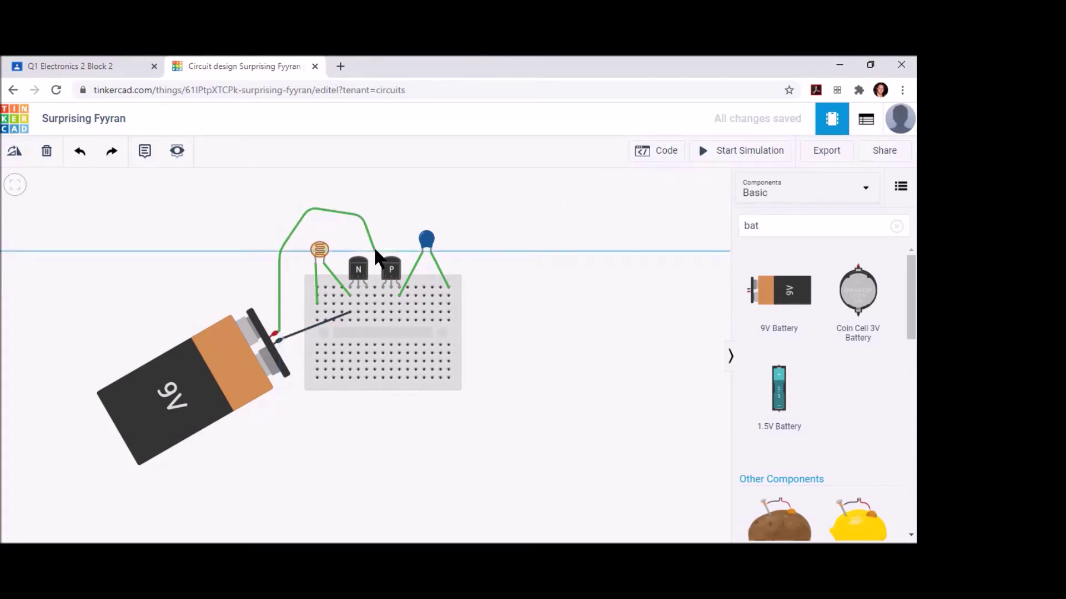
pyautogui.click(382, 295)
pyautogui.click(612, 218)
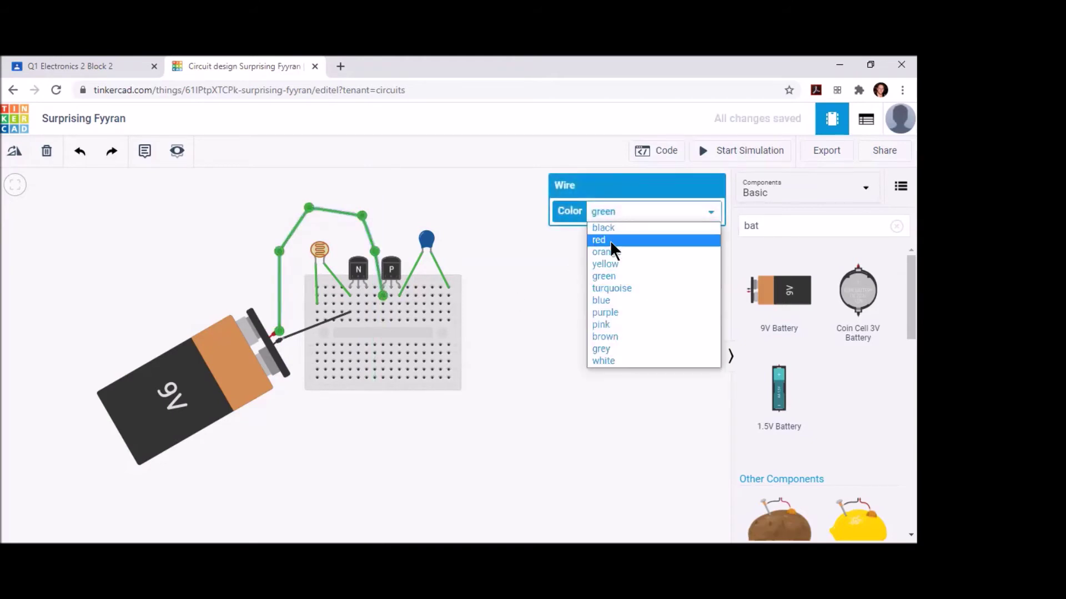
pyautogui.click(611, 240)
pyautogui.click(565, 322)
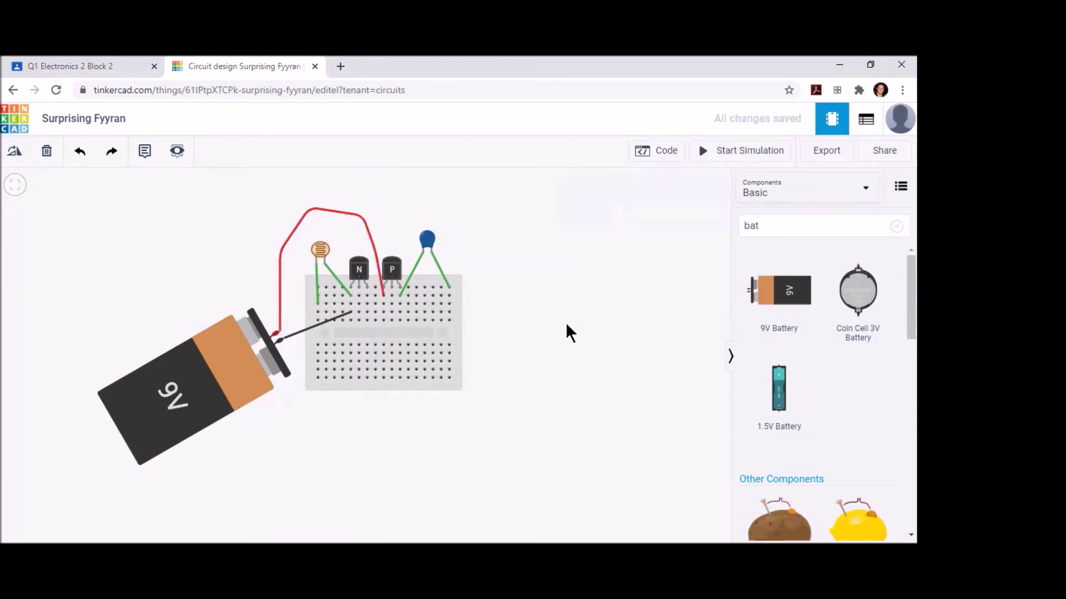
# - Check R1 to R3 in the manual, then place three resistors in a row above the breadboard, beyond the capacitor
pyautogui.click(123, 68)
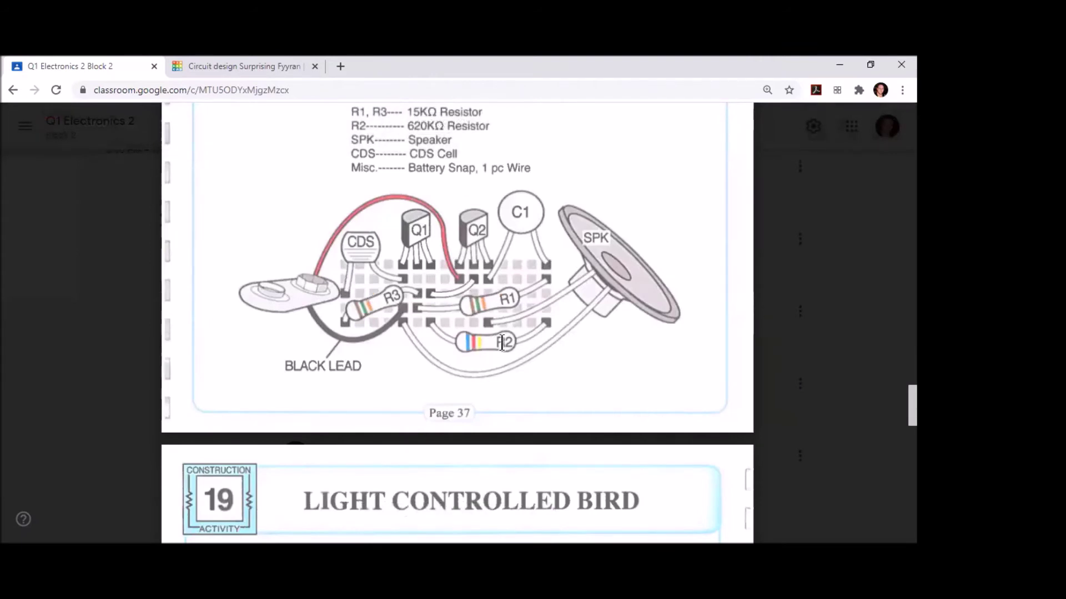
pyautogui.click(239, 71)
pyautogui.click(786, 230)
pyautogui.press('BackSpace')
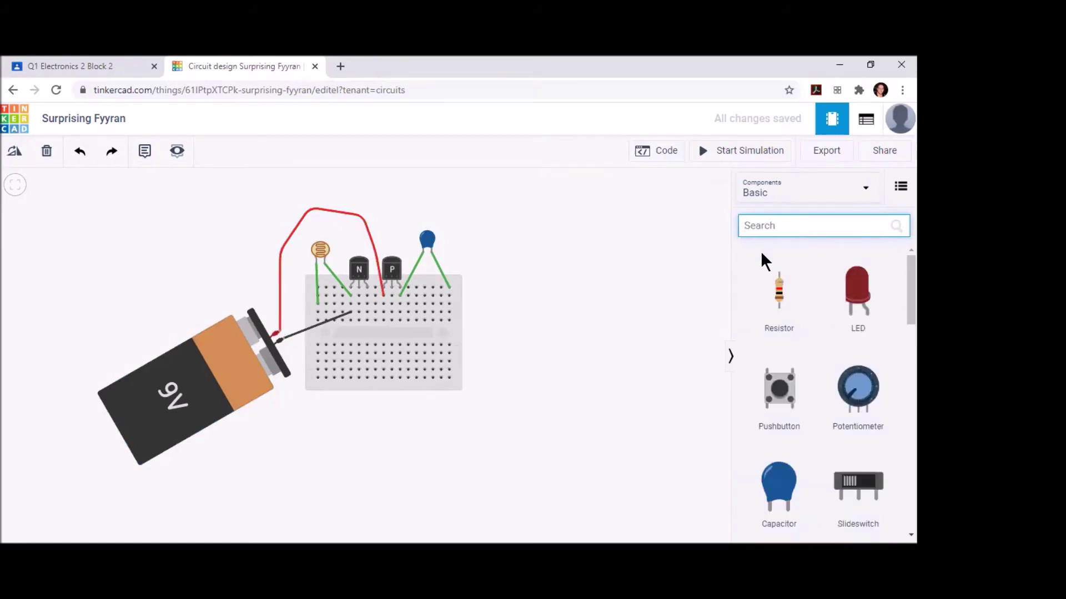
pyautogui.moveTo(779, 291); pyautogui.dragTo(502, 214)
pyautogui.click(469, 207)
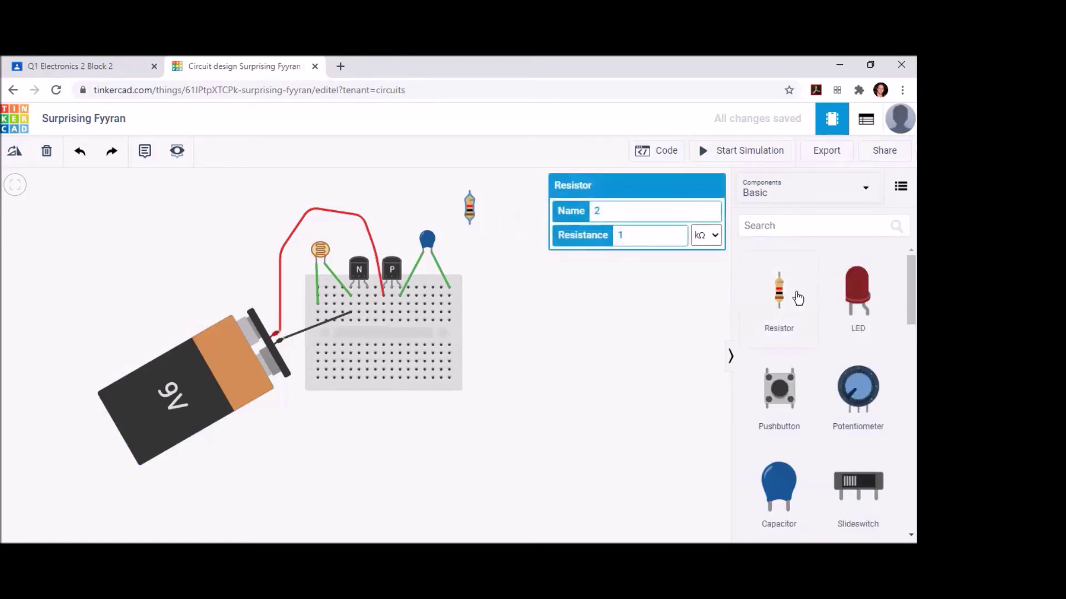
pyautogui.moveTo(761, 302); pyautogui.dragTo(511, 212)
pyautogui.click(780, 294)
pyautogui.click(541, 206)
pyautogui.click(587, 351)
# - Set the first two resistors to 15 kΩ and the third to the manual's R2 value of 620 kΩ
pyautogui.click(471, 207)
pyautogui.click(633, 234)
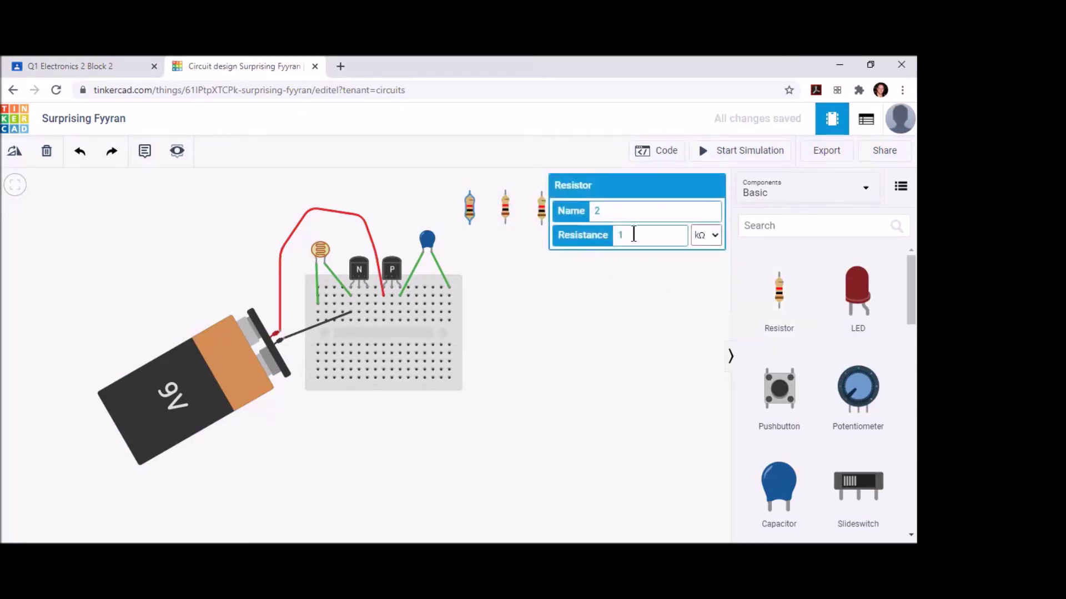
pyautogui.write('5')
pyautogui.click(631, 289)
pyautogui.click(507, 211)
pyautogui.write('5')
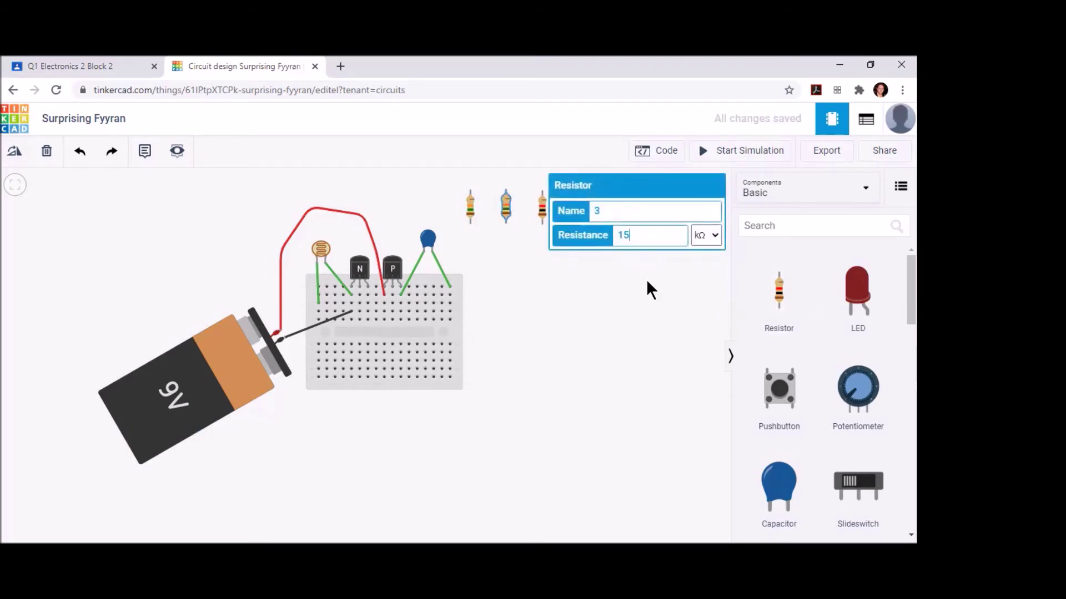
pyautogui.click(646, 279)
pyautogui.click(542, 207)
pyautogui.click(637, 235)
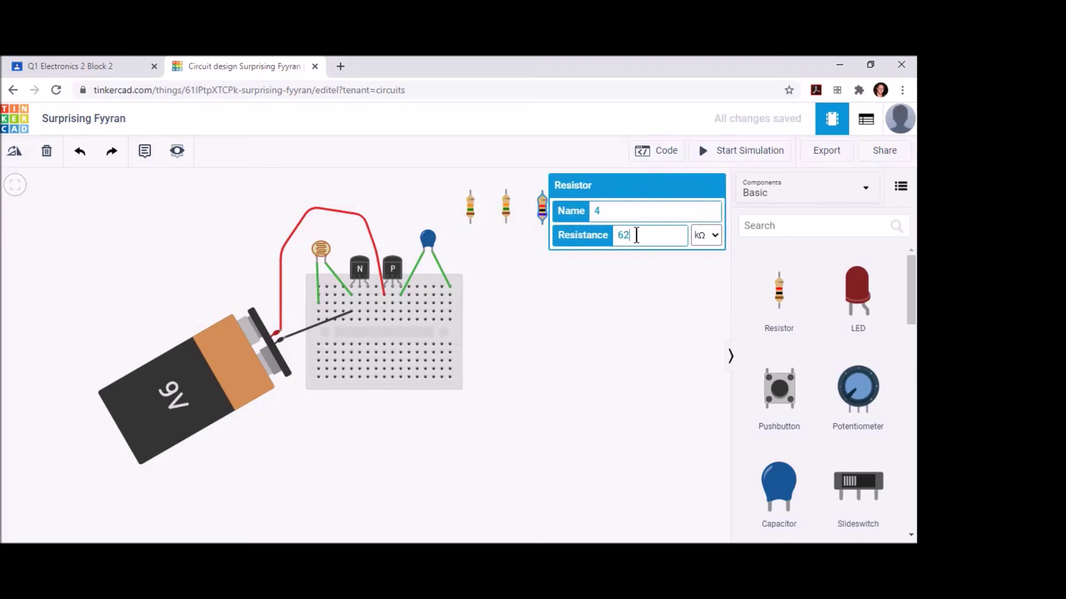
pyautogui.click(488, 186)
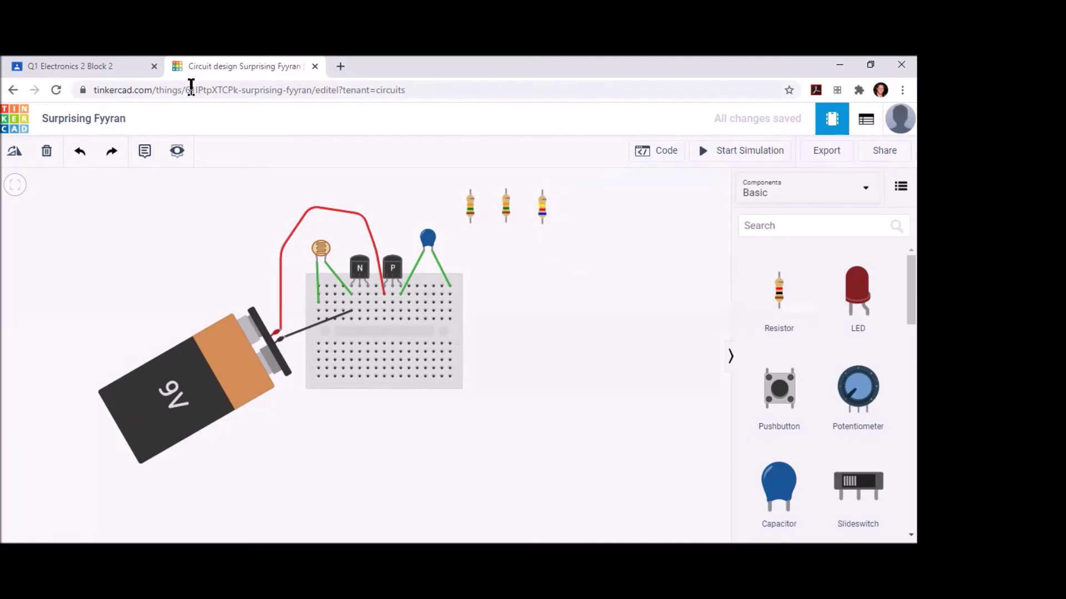
# - Following the manual's diagram for R3, move a 15 kΩ resistor beside the breadboard and wire it to column 1, fifth row, and column 6, third row
pyautogui.click(111, 62)
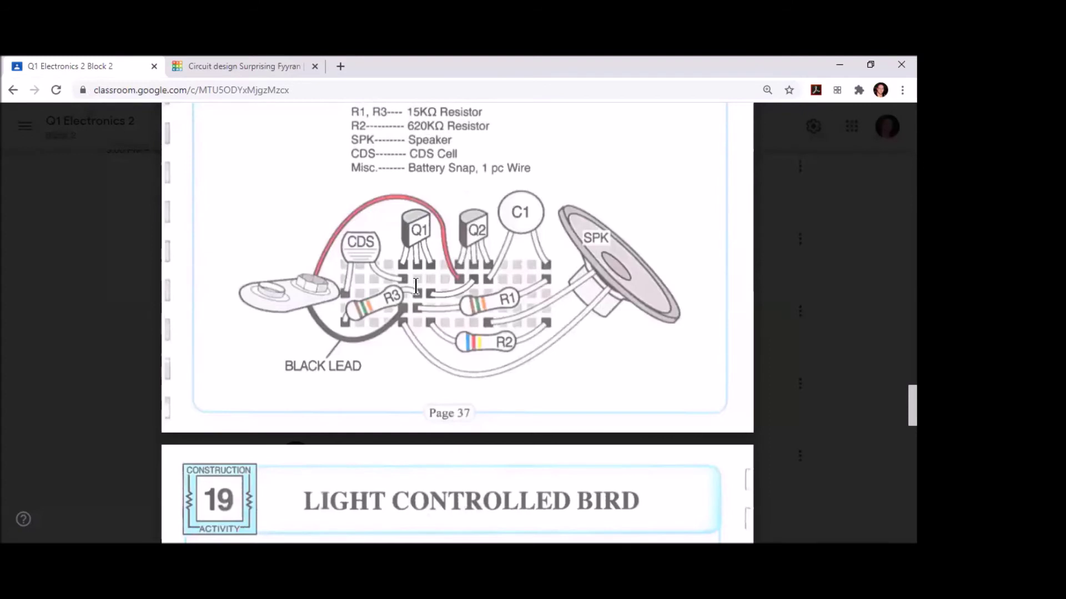
pyautogui.click(243, 69)
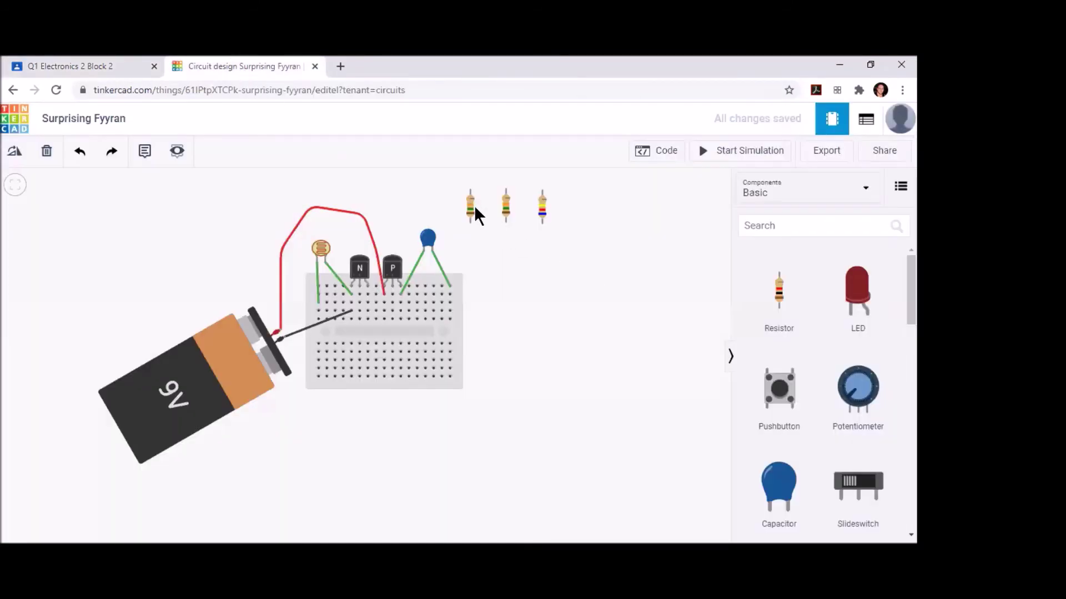
pyautogui.moveTo(468, 208); pyautogui.dragTo(309, 320)
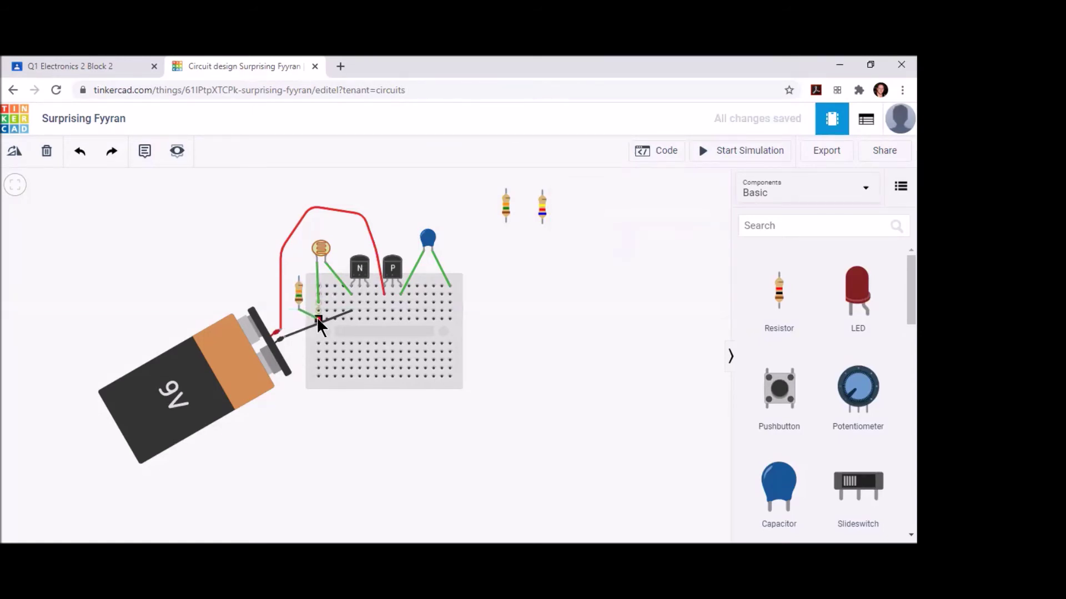
pyautogui.click(318, 319)
pyautogui.click(299, 274)
pyautogui.click(360, 301)
pyautogui.click(560, 343)
pyautogui.click(114, 66)
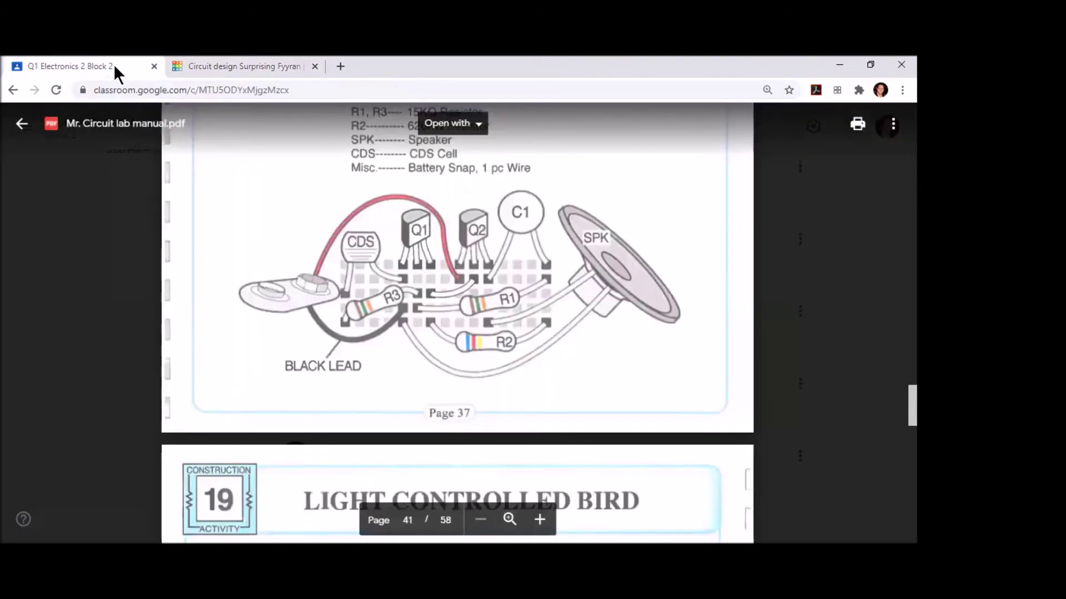